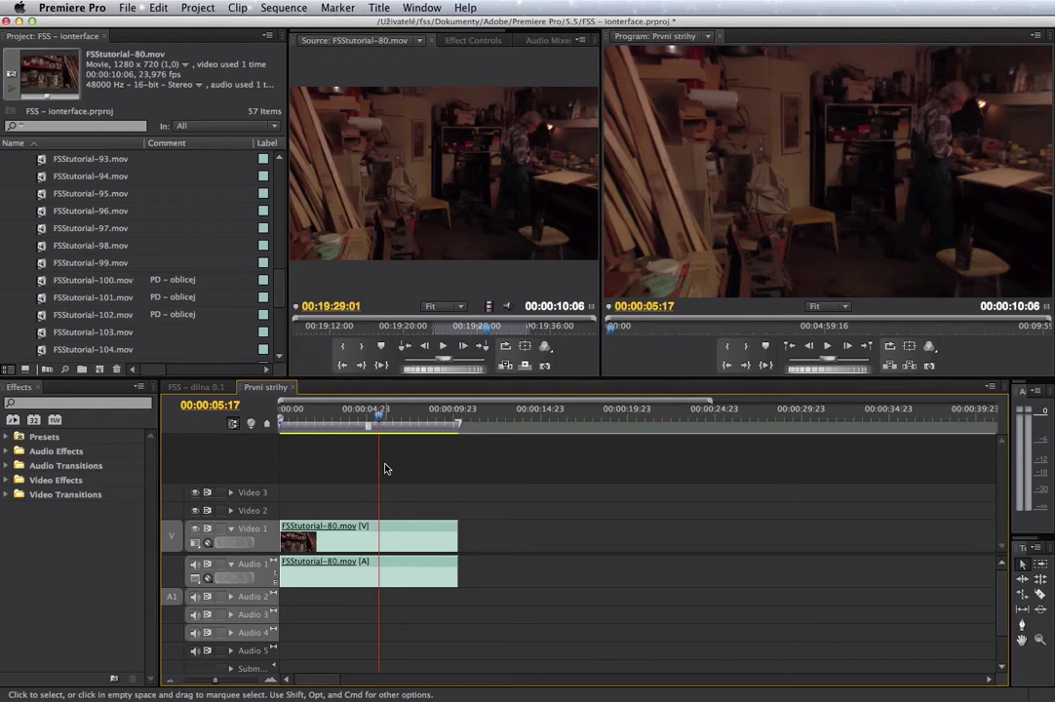
Scrub through the Prvni strihy sequence and place the playhead at its end, 00:00:10:06.
{"action": "mouse_move", "coordinate": [375, 422]}
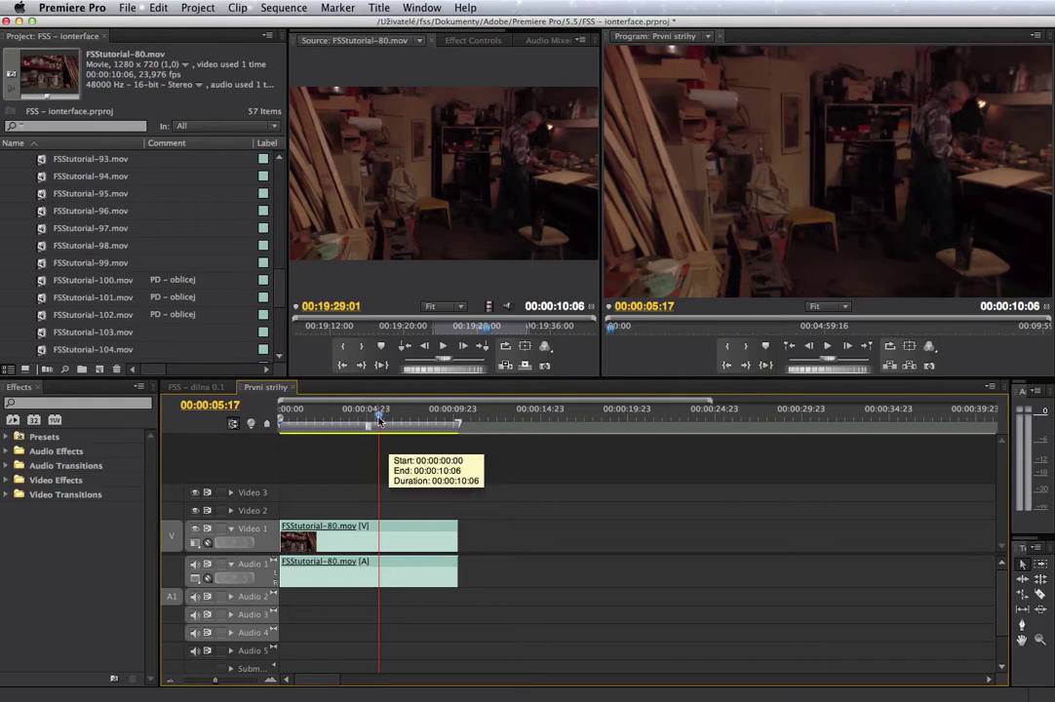
{"action": "left_click_drag", "start_coordinate": [379, 420], "coordinate": [352, 421]}
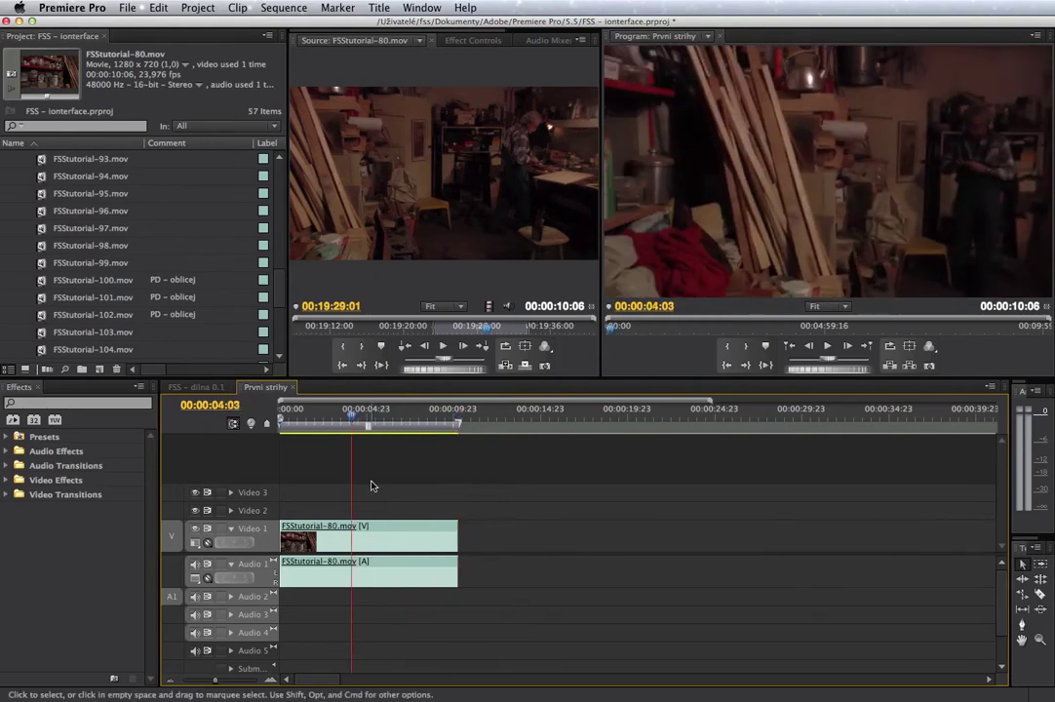
{"action": "key", "text": "End"}
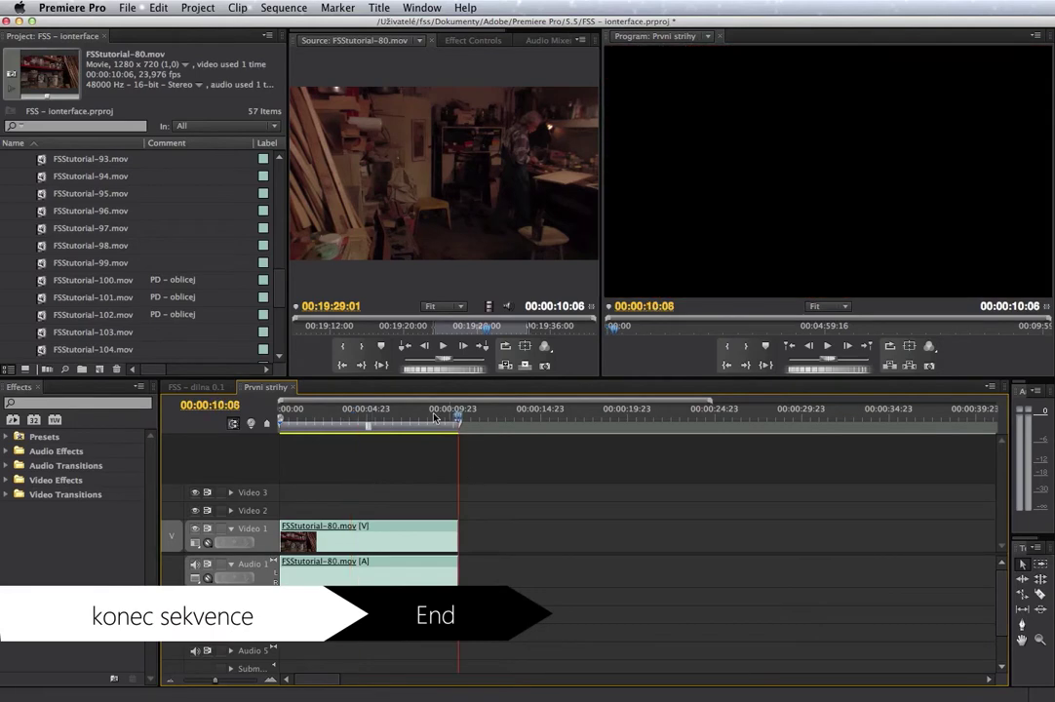
{"action": "left_click_drag", "start_coordinate": [354, 422], "coordinate": [377, 421]}
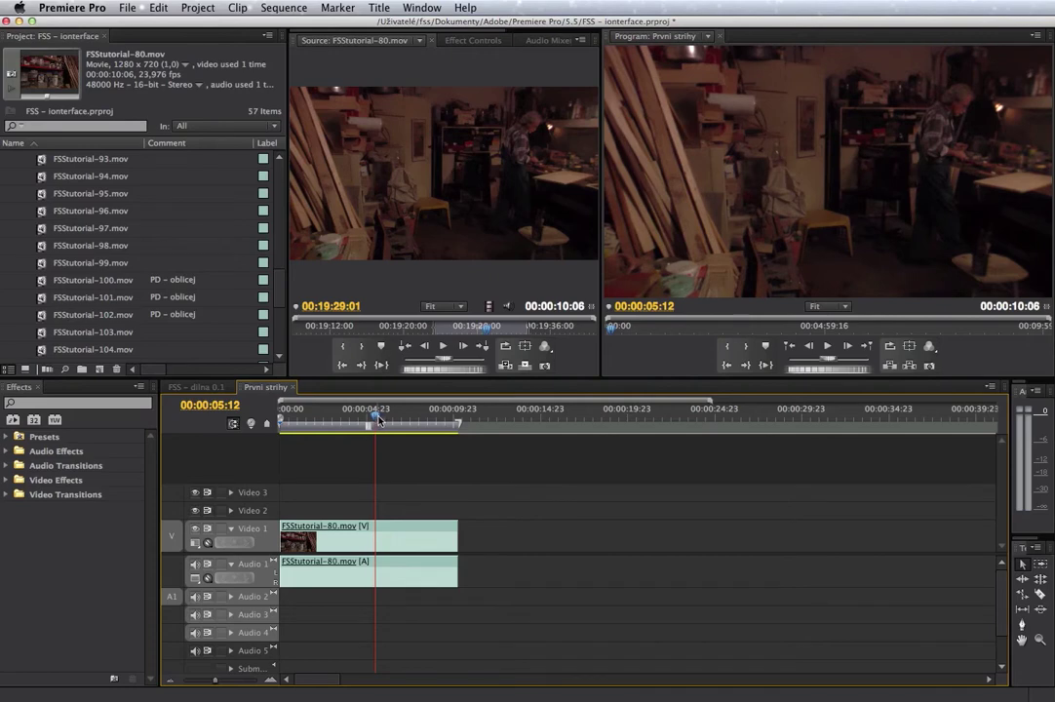
{"action": "left_click_drag", "start_coordinate": [376, 421], "coordinate": [458, 435]}
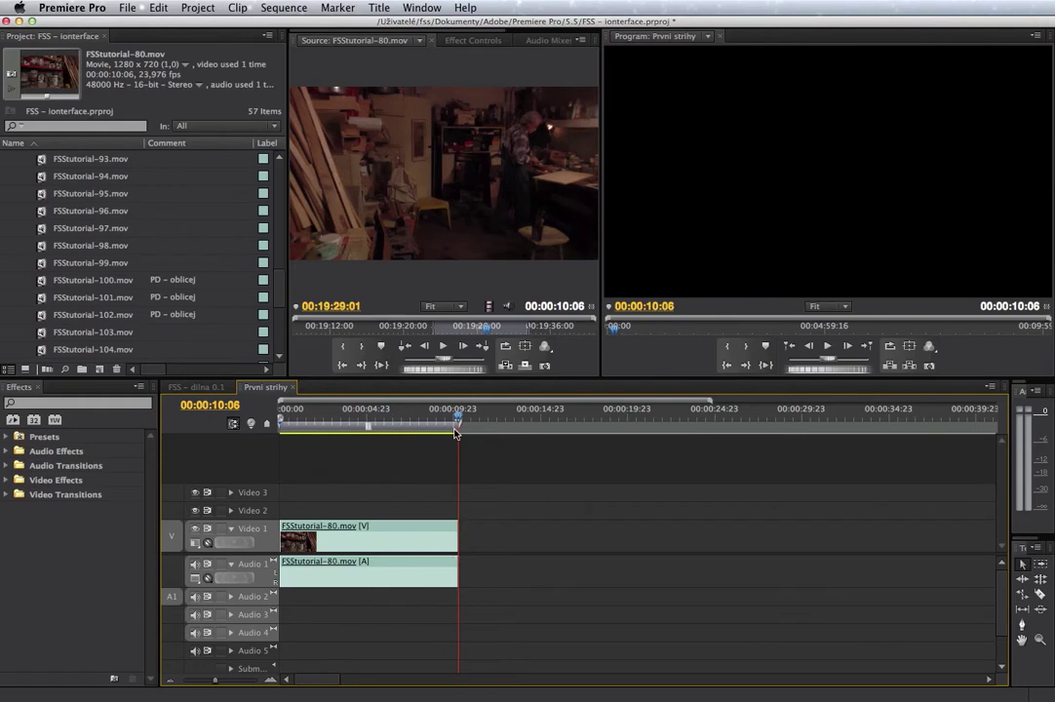
Open FSStutorial-102.mov as the source clip and mark its In point at 00:26:53:22.
{"action": "double_click", "coordinate": [41, 315]}
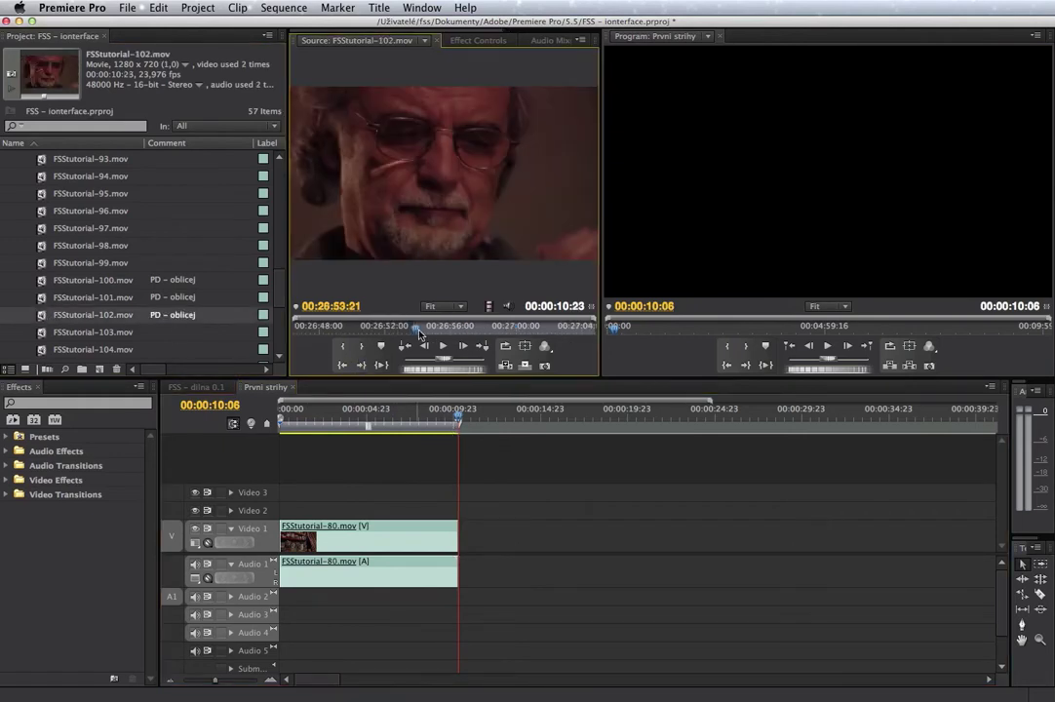
{"action": "left_click_drag", "start_coordinate": [412, 334], "coordinate": [385, 334]}
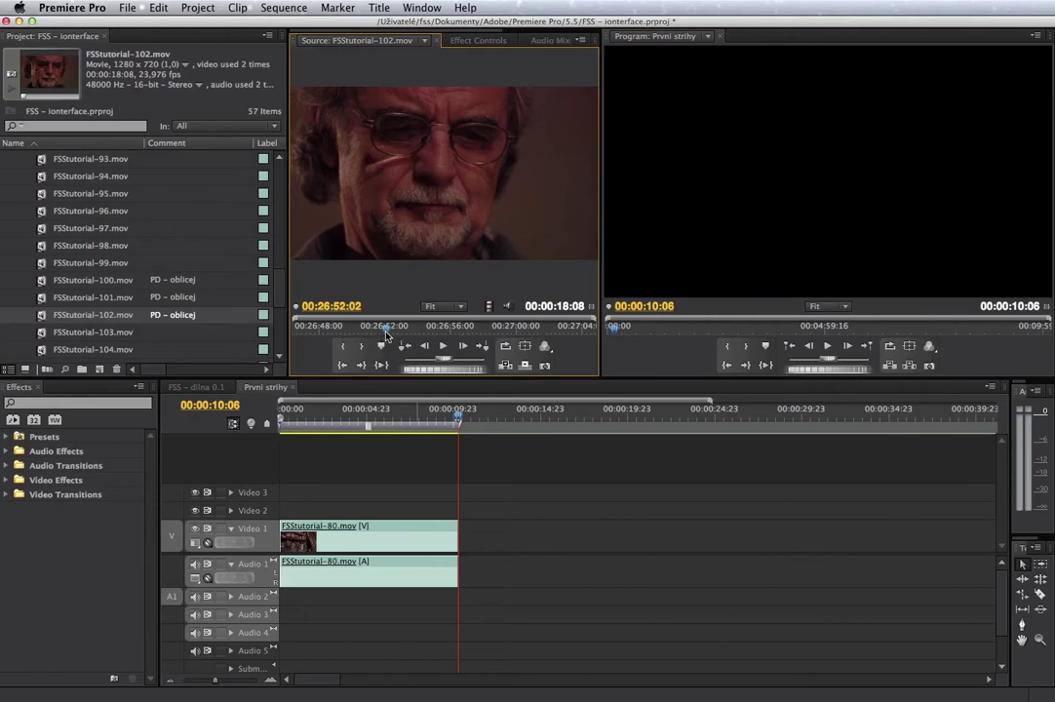
{"action": "left_click", "coordinate": [404, 328]}
{"action": "left_click_drag", "start_coordinate": [404, 331], "coordinate": [415, 330]}
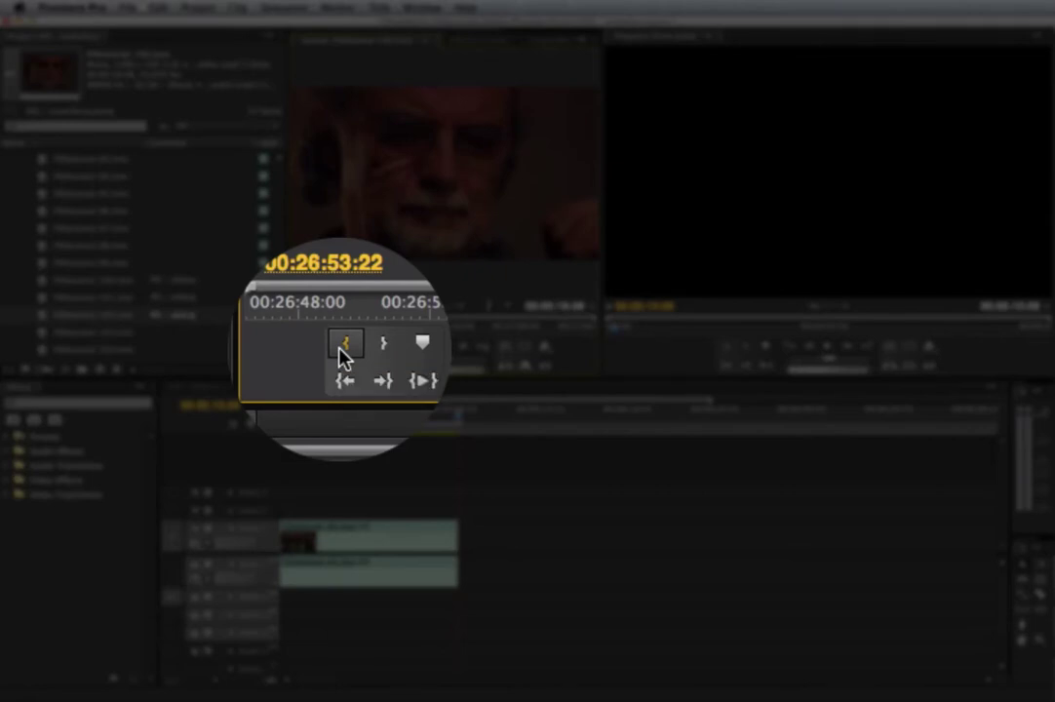
{"action": "left_click", "coordinate": [343, 349]}
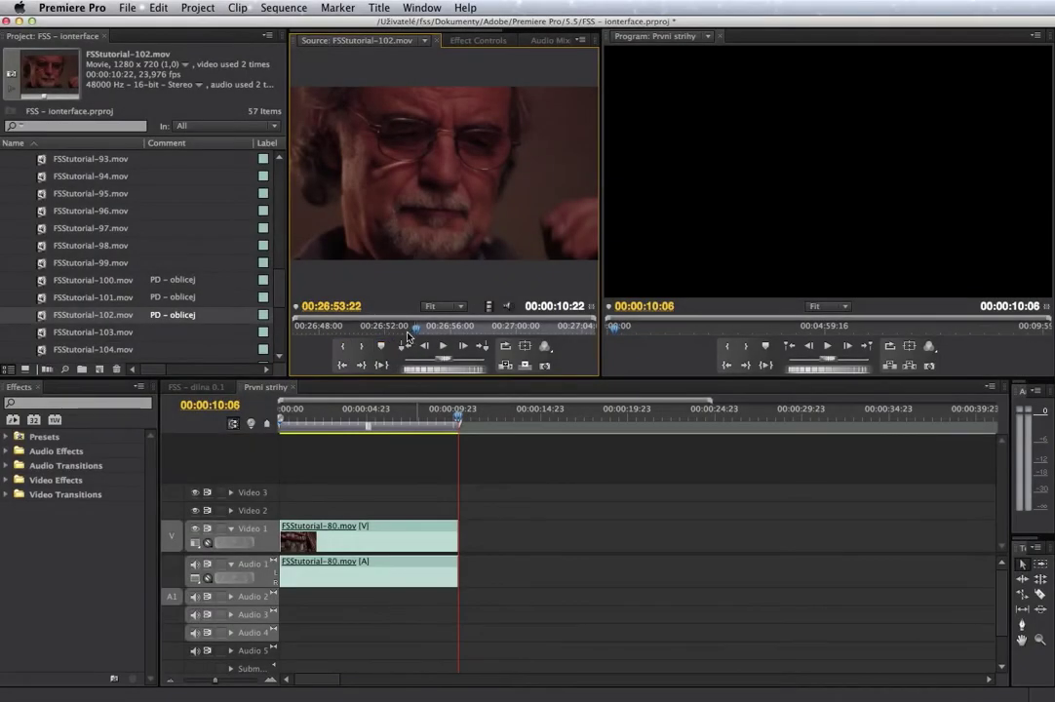
Mark the Out point of FSStutorial-102.mov at 00:26:58:12.
{"action": "left_click_drag", "start_coordinate": [416, 333], "coordinate": [493, 329]}
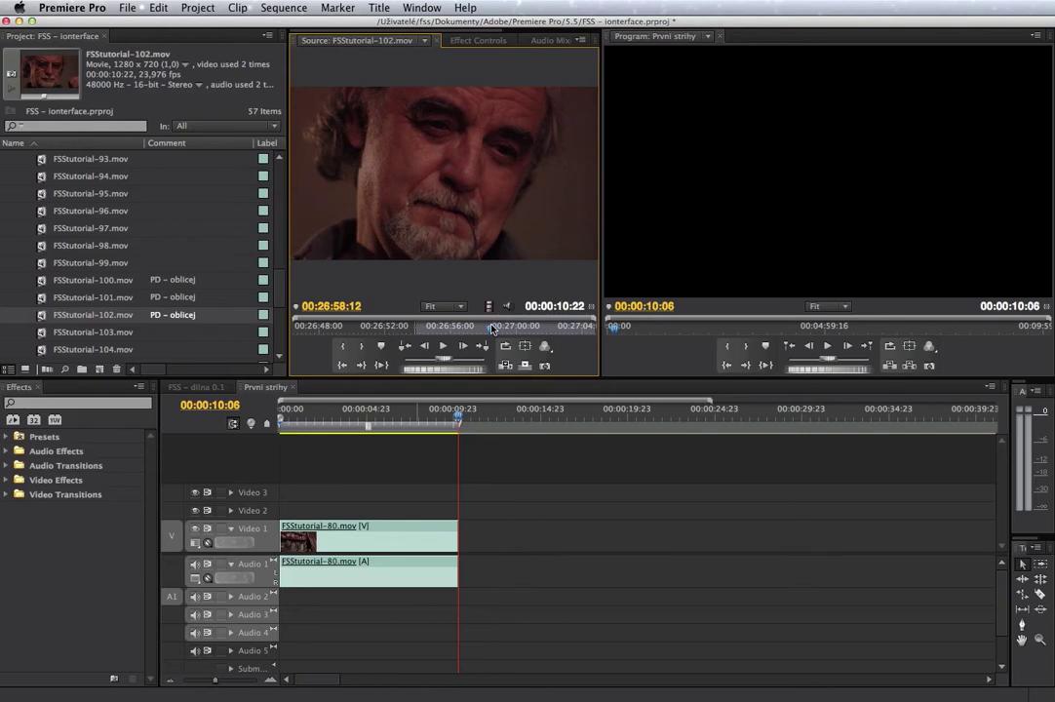
{"action": "key", "text": "o"}
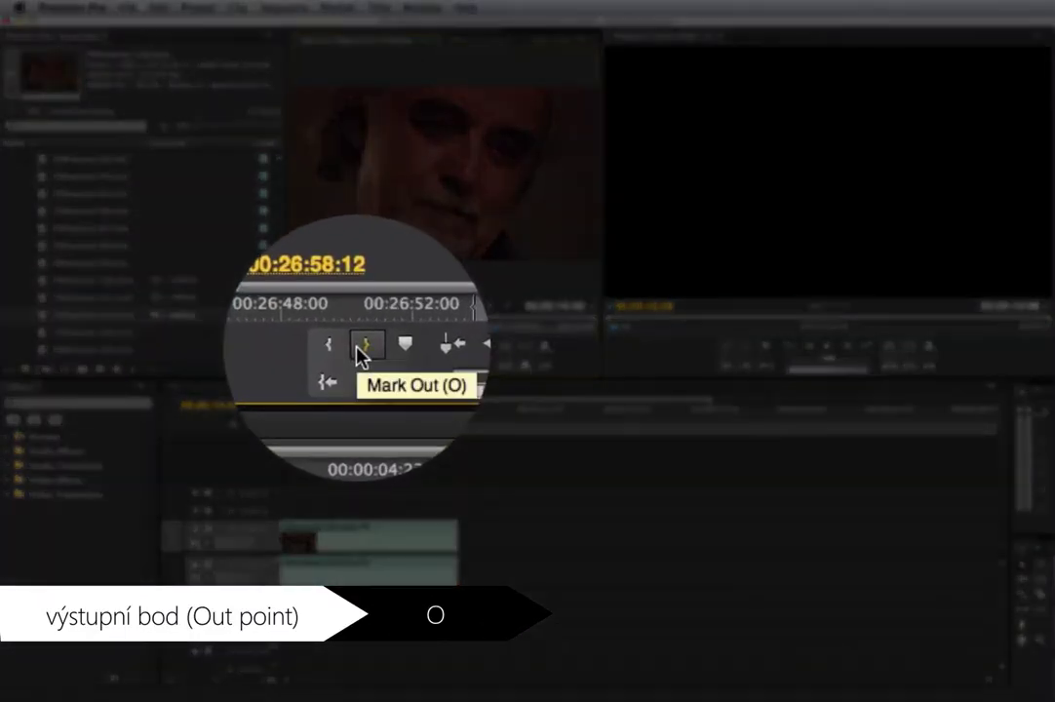
{"action": "left_click", "coordinate": [363, 351]}
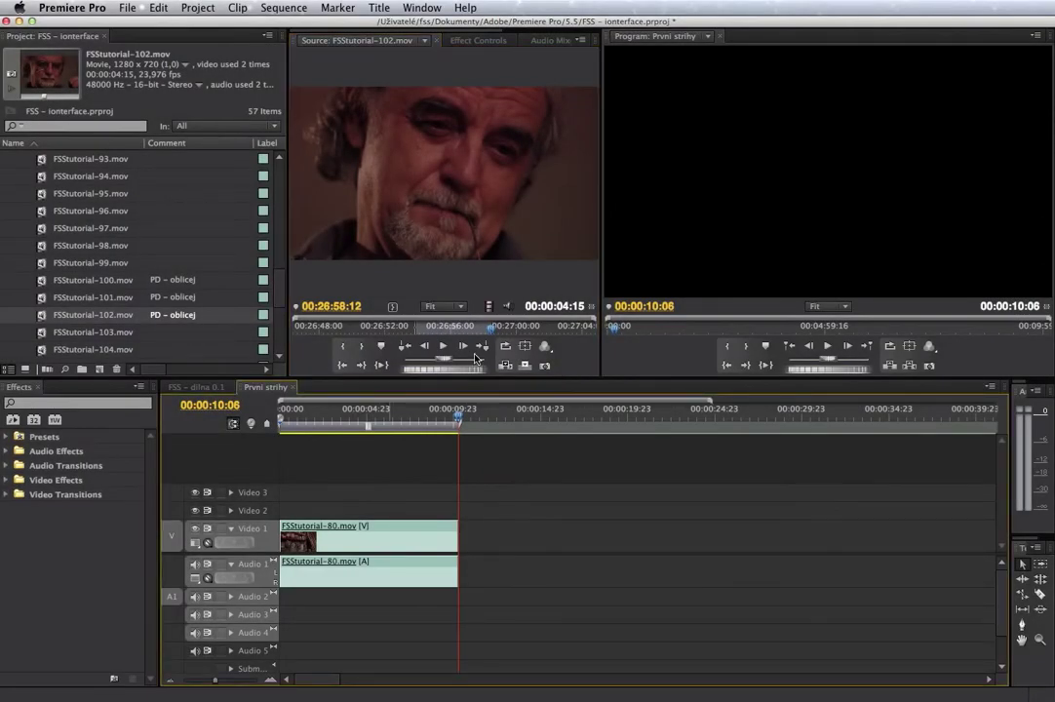
Place the marked FSStutorial-102.mov excerpt after FSStutorial-80.mov on Video 1, then delete it from the sequence.
{"action": "left_click", "coordinate": [449, 192]}
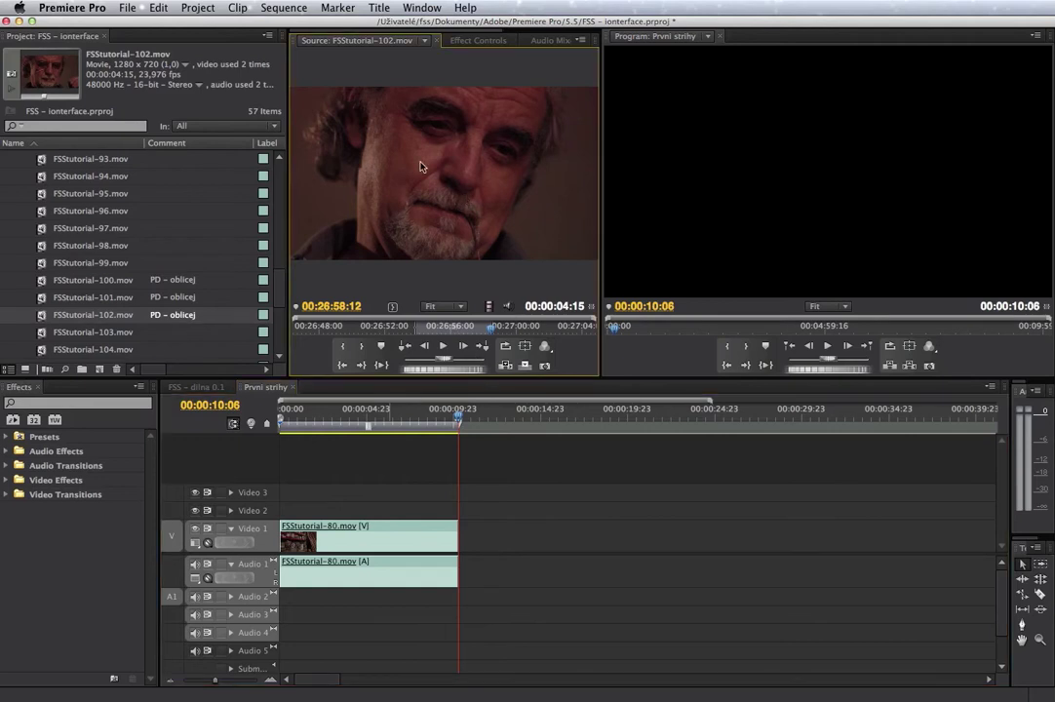
{"action": "left_click_drag", "start_coordinate": [421, 167], "coordinate": [462, 536]}
{"action": "left_click", "coordinate": [491, 542]}
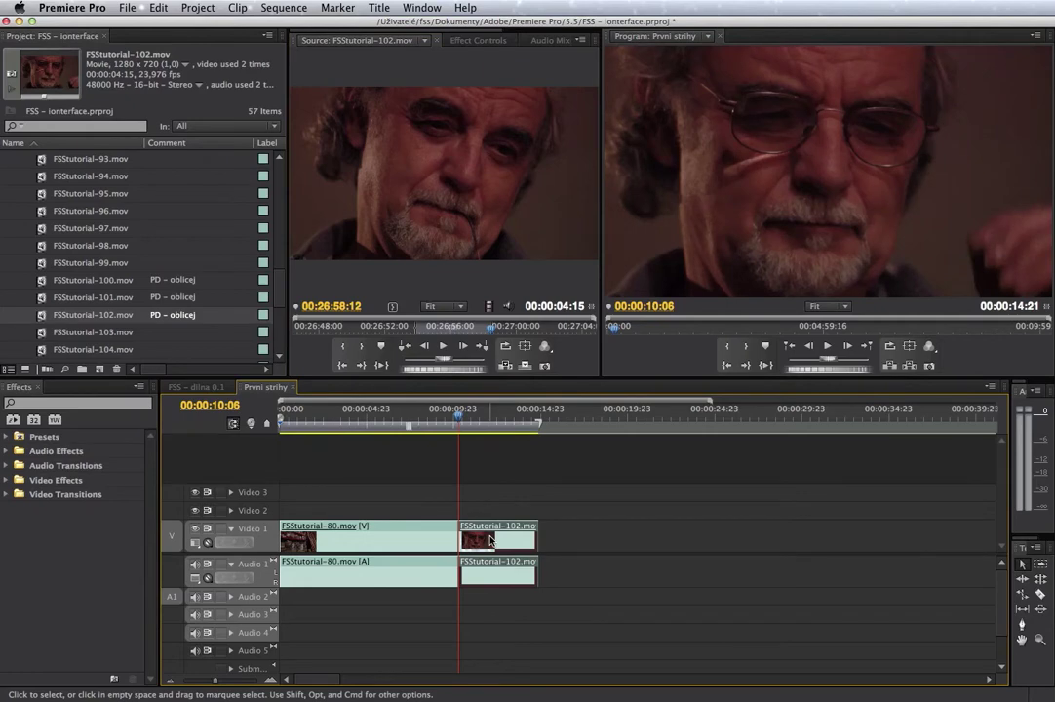
{"action": "key", "text": "Delete"}
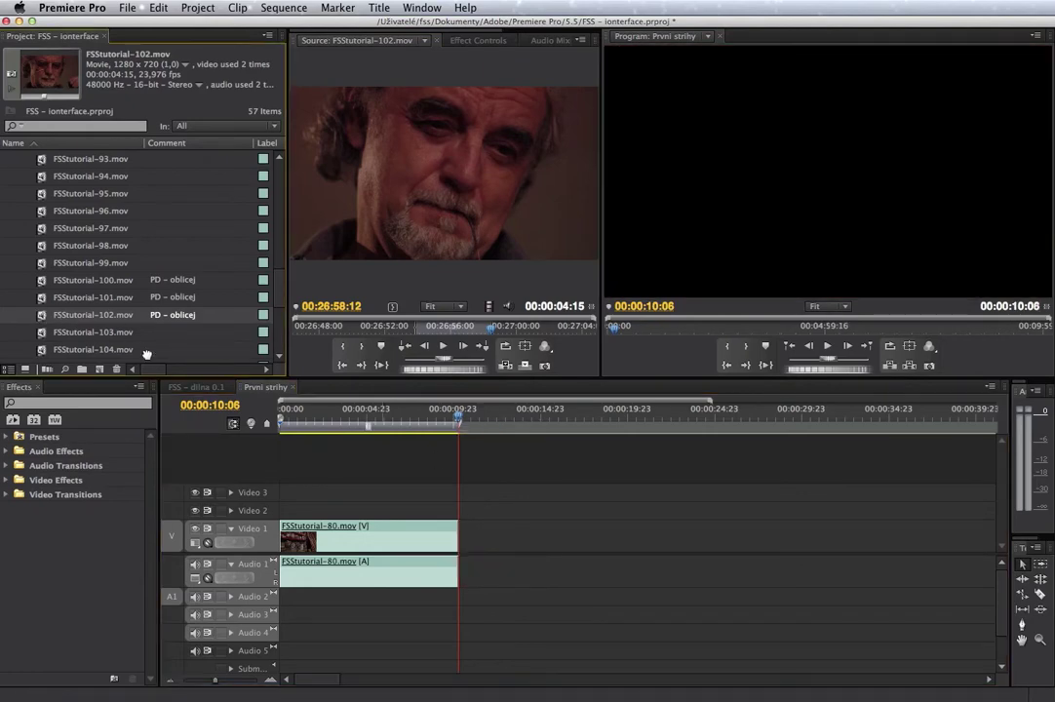
Add the marked FSStutorial-102.mov excerpt from the project bin right after FSStutorial-80.mov and play the cut from 00:00:09:05.
{"action": "left_click_drag", "start_coordinate": [147, 354], "coordinate": [456, 543]}
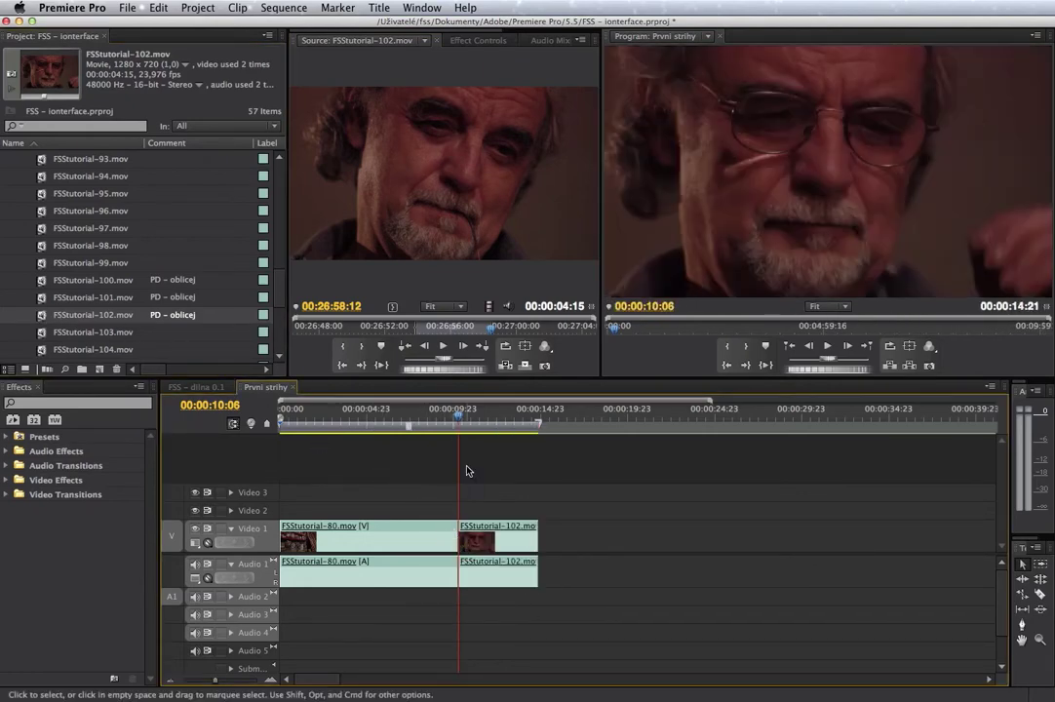
{"action": "left_click_drag", "start_coordinate": [443, 412], "coordinate": [439, 415]}
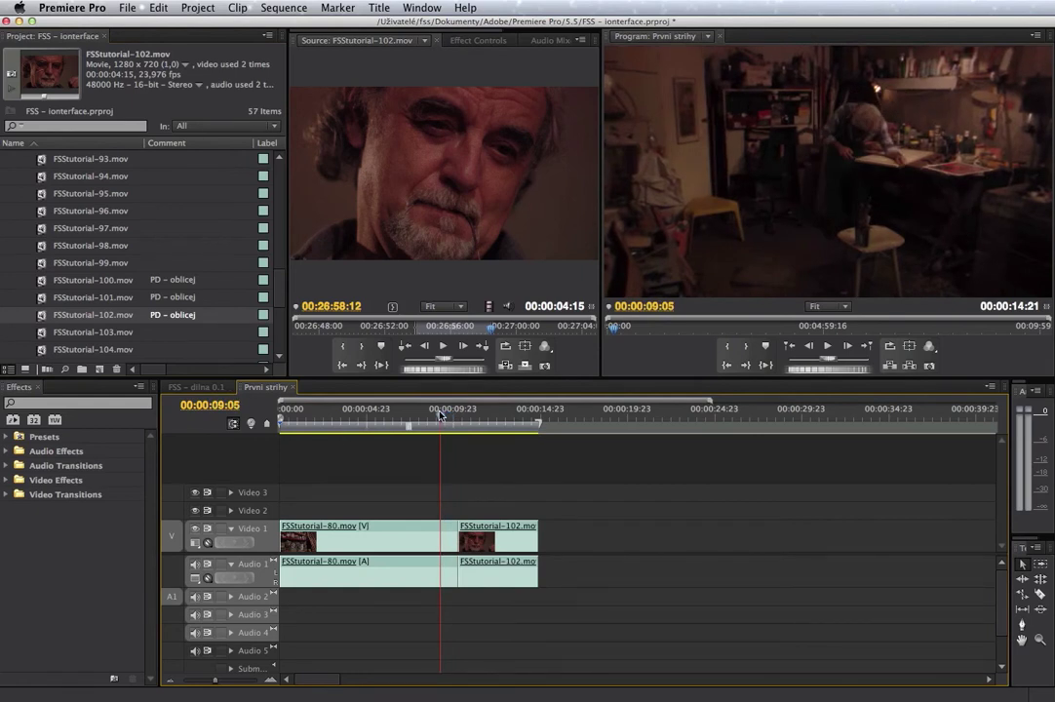
{"action": "key", "text": "space"}
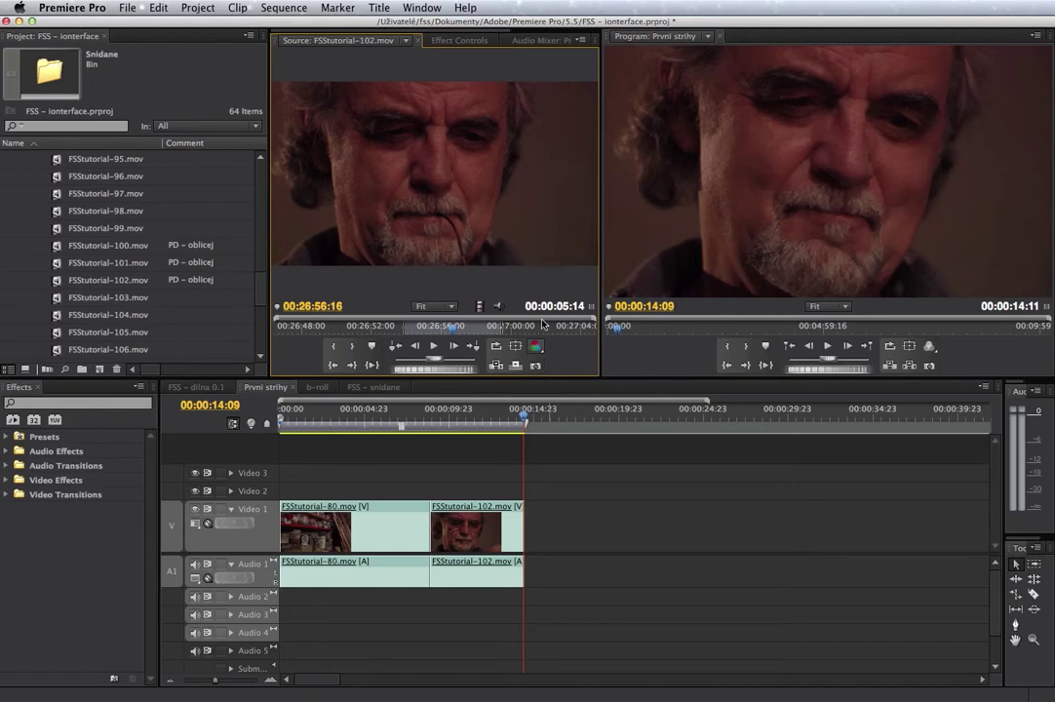
Clear the In and Out points of the source clip.
{"action": "left_click", "coordinate": [345, 8]}
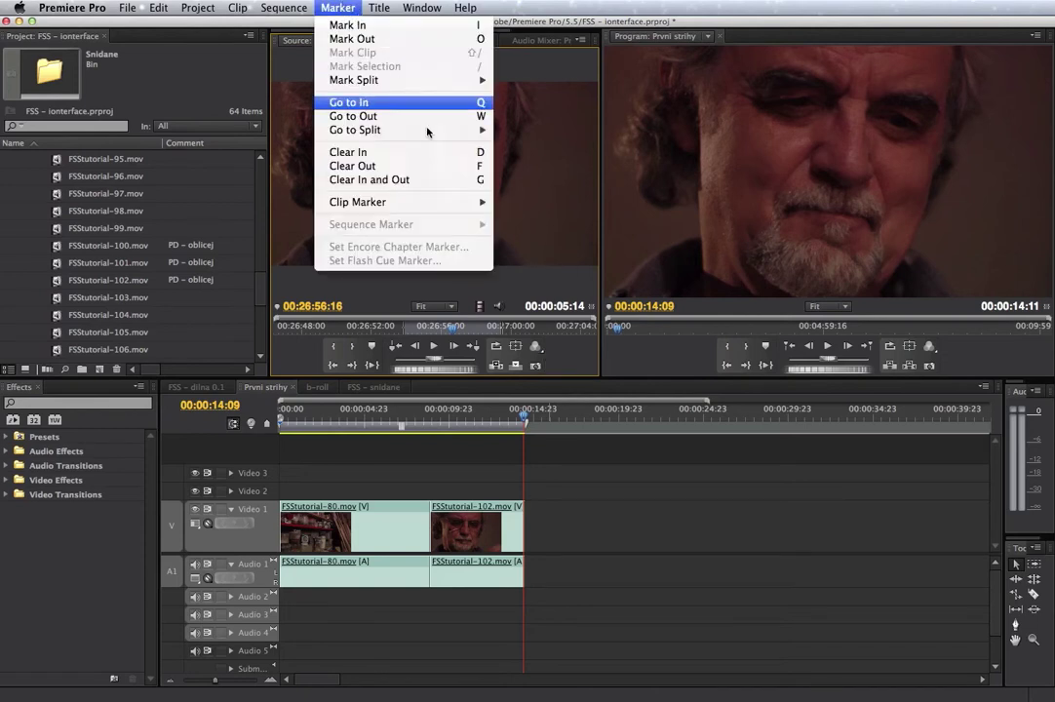
{"action": "left_click", "coordinate": [469, 189]}
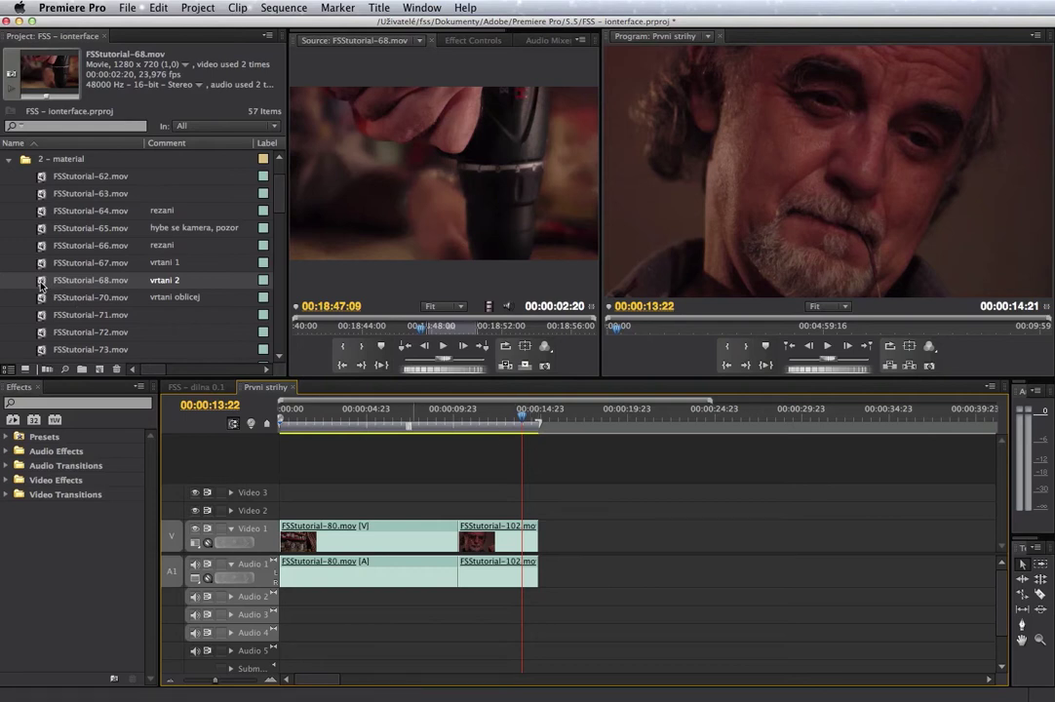
{"action": "key", "text": "shift+2"}
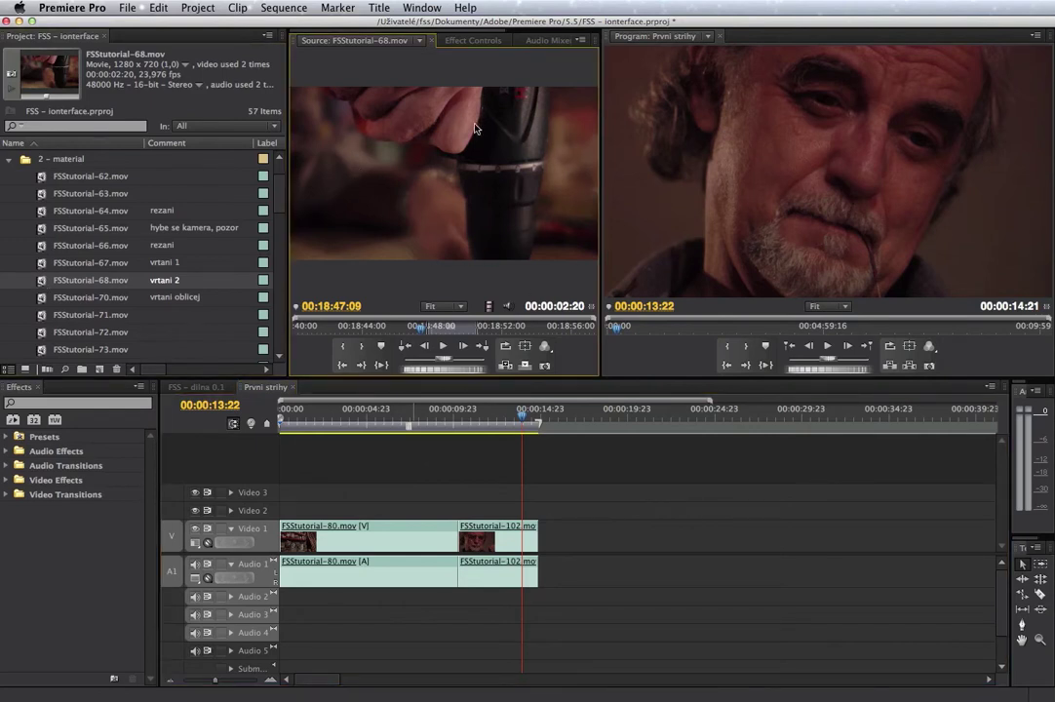
{"action": "key", "text": "alt+x"}
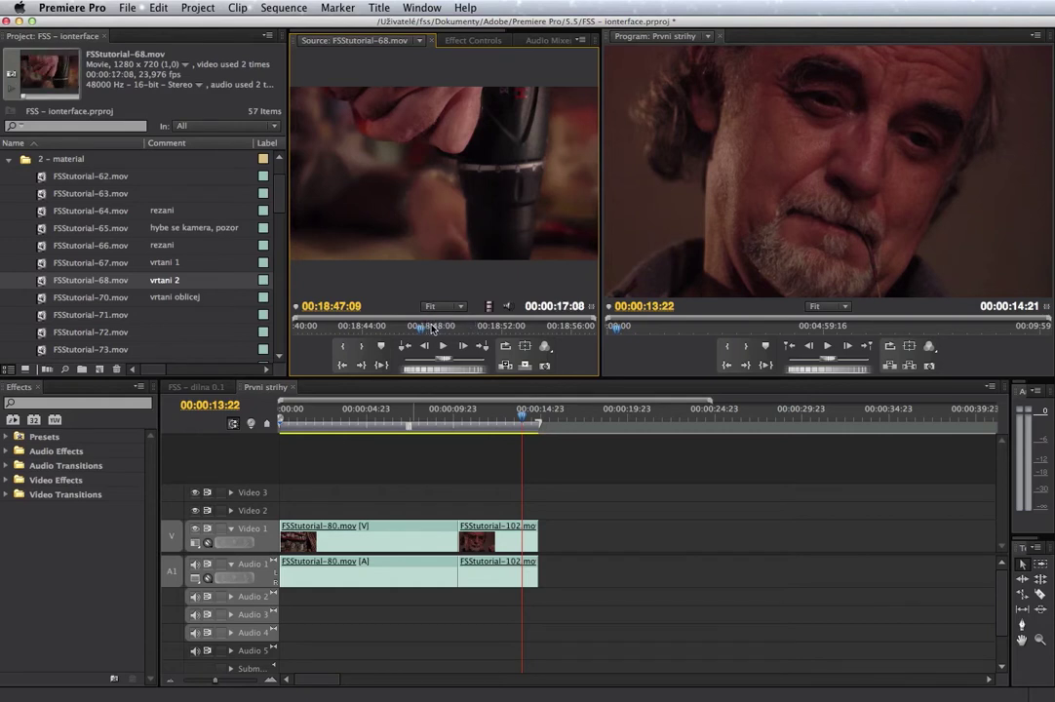
Mark FSStutorial-68.mov with an In point at 00:18:47:05 and an Out point at 00:18:49:19.
{"action": "mouse_move", "coordinate": [421, 332]}
{"action": "left_mouse_down"}
{"action": "mouse_move", "coordinate": [430, 332]}
{"action": "mouse_move", "coordinate": [395, 331]}
{"action": "mouse_move", "coordinate": [419, 331]}
{"action": "left_mouse_up"}
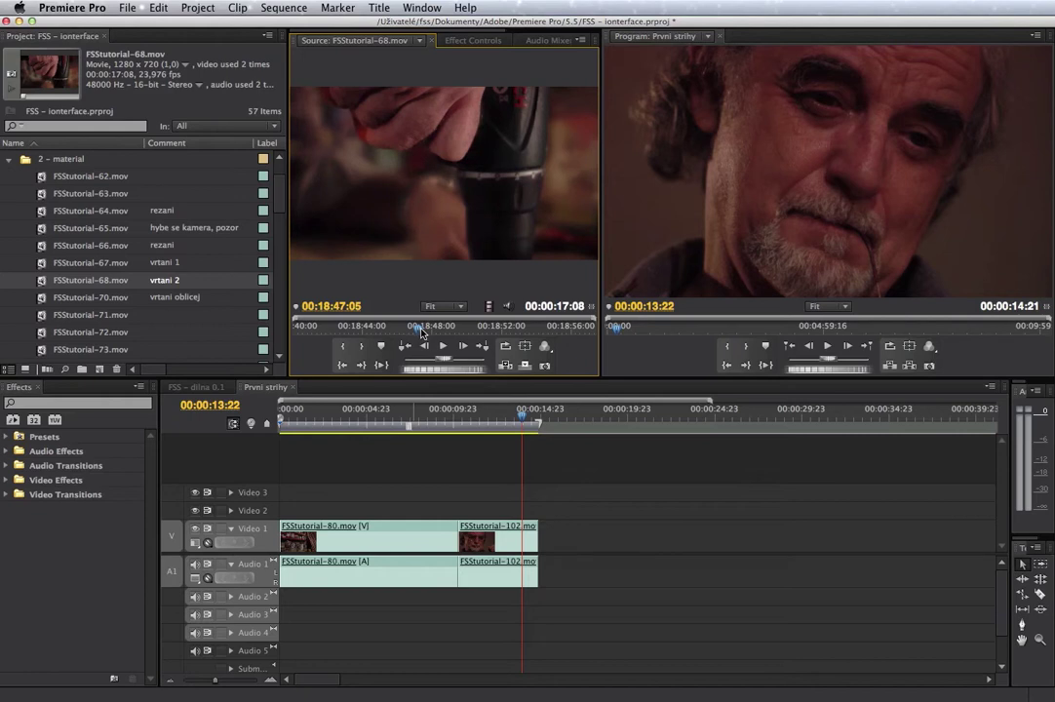
{"action": "left_click_drag", "start_coordinate": [421, 332], "coordinate": [464, 335]}
{"action": "key", "text": "o"}
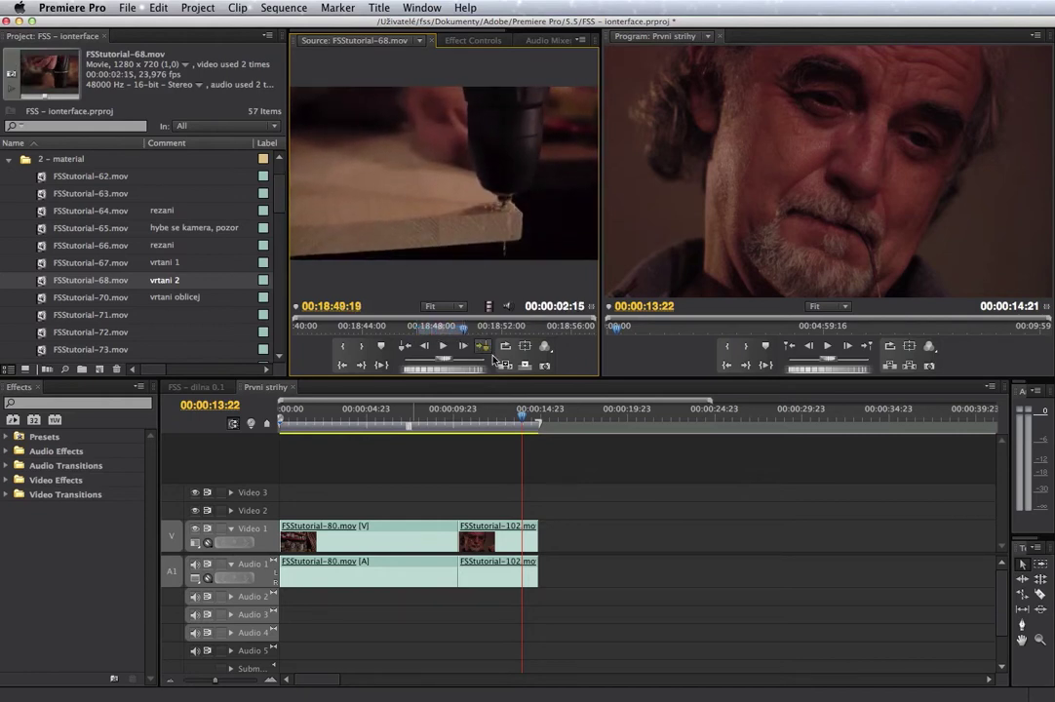
Place the playhead at the sequence end, 00:00:14:21, and overwrite the marked FSStutorial-68.mov excerpt there.
{"action": "left_click_drag", "start_coordinate": [524, 416], "coordinate": [538, 419]}
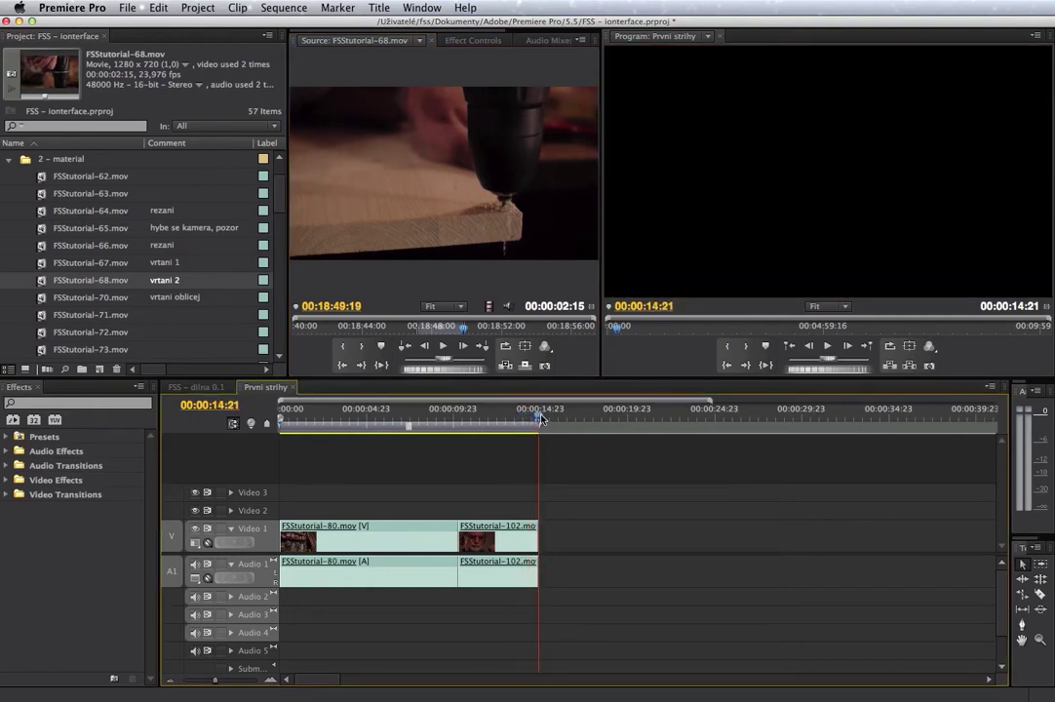
{"action": "left_click", "coordinate": [496, 255]}
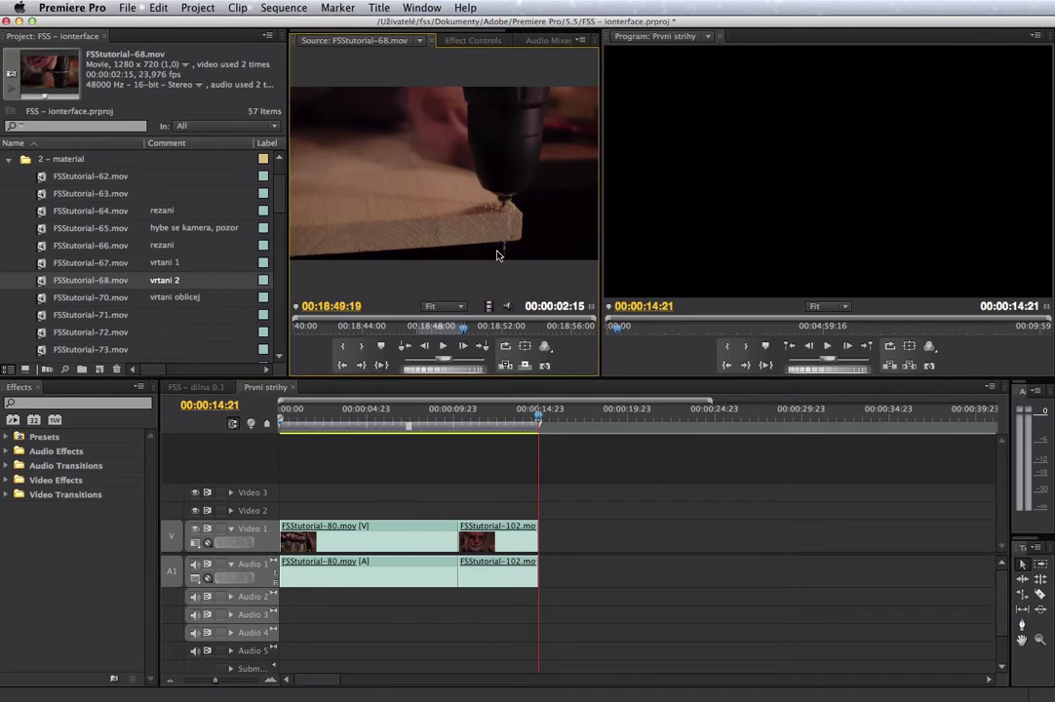
{"action": "left_click", "coordinate": [524, 367]}
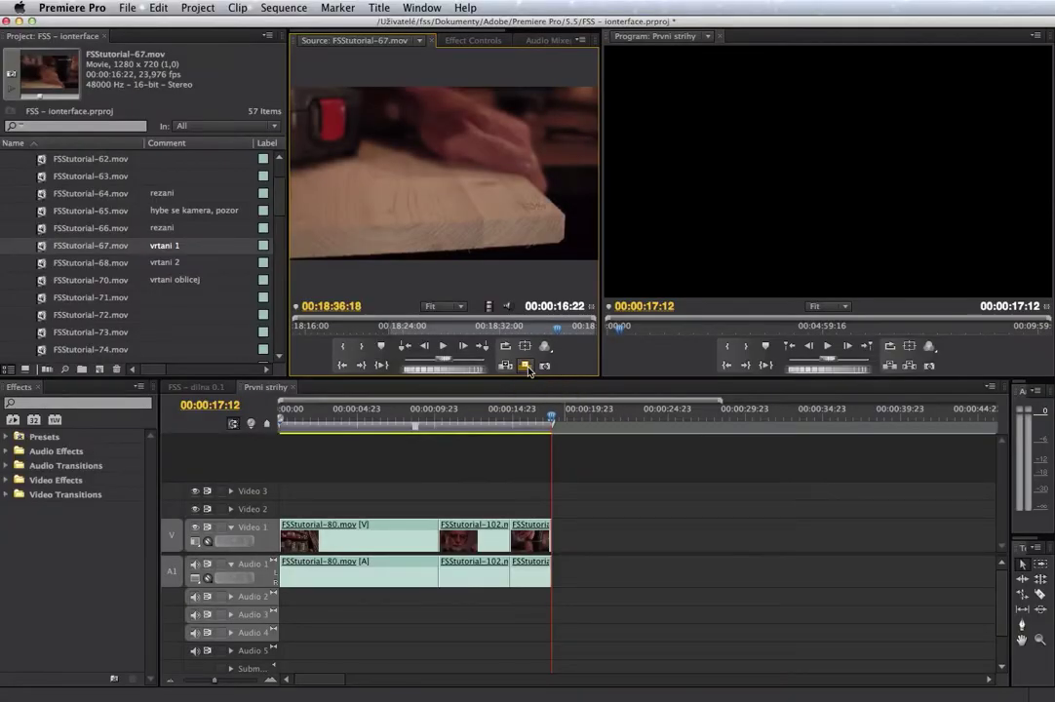
Move the sequence playhead to 00:00:15:15 and open FSStutorial-64.mov as the source clip.
{"action": "left_click", "coordinate": [498, 420]}
{"action": "left_click_drag", "start_coordinate": [497, 419], "coordinate": [522, 419]}
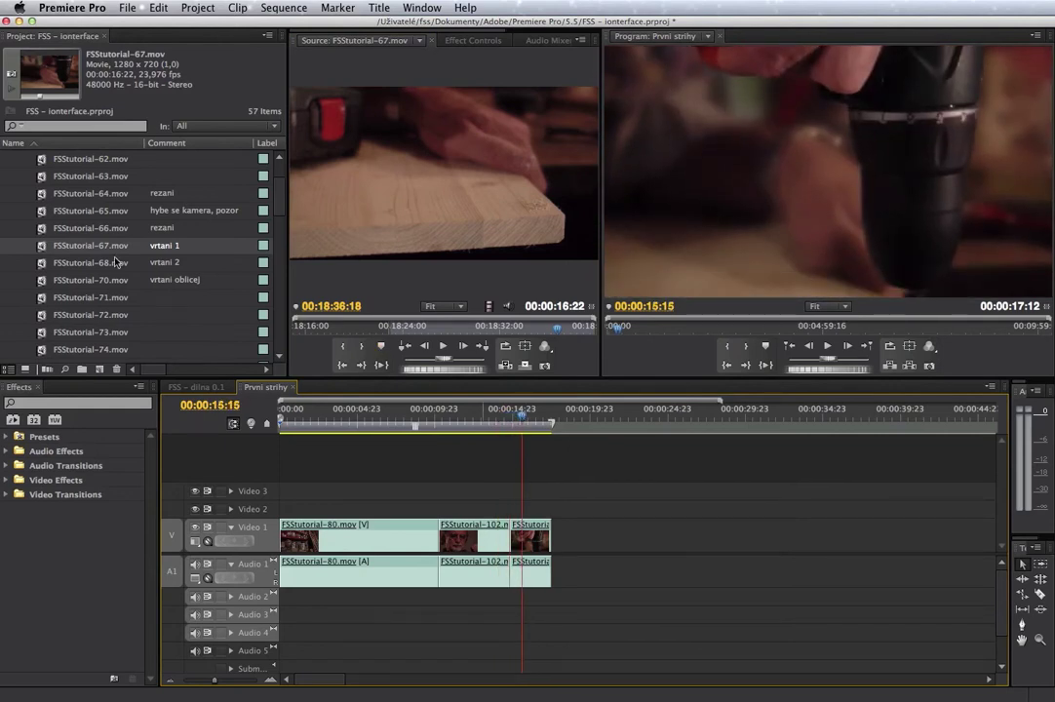
{"action": "double_click", "coordinate": [41, 198]}
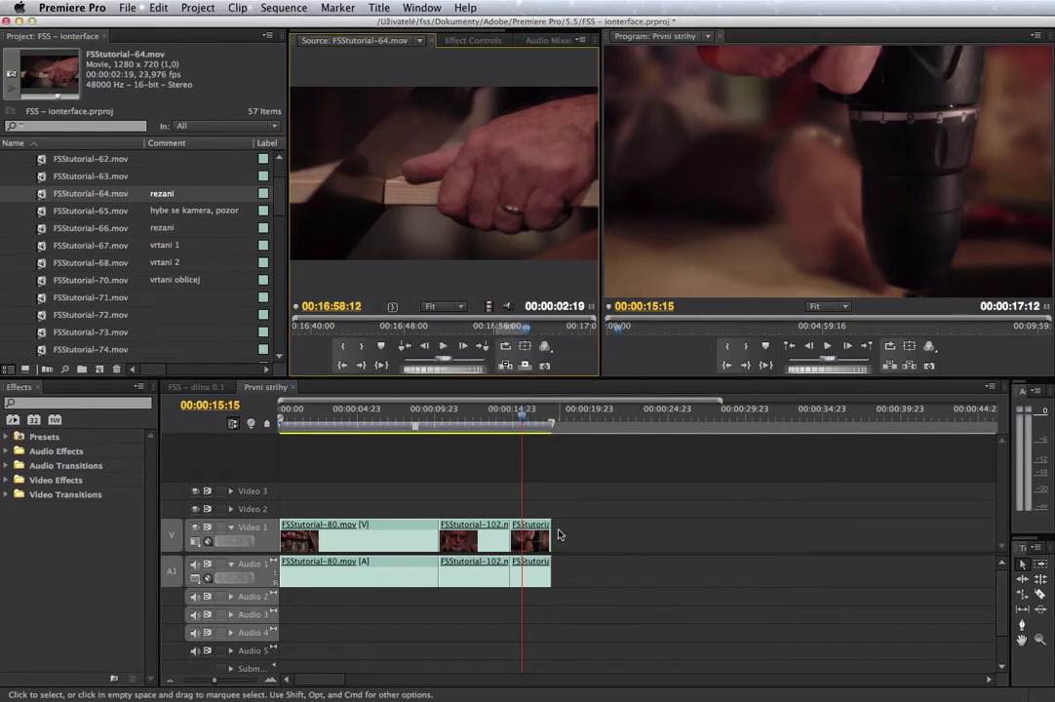
Shift the FSStutorial-68.mov clip later to open a gap and place FSStutorial-64.mov, ending at 00:16:57:11, after FSStutorial-102.mov.
{"action": "left_click_drag", "start_coordinate": [532, 526], "coordinate": [721, 531]}
{"action": "left_click", "coordinate": [505, 231]}
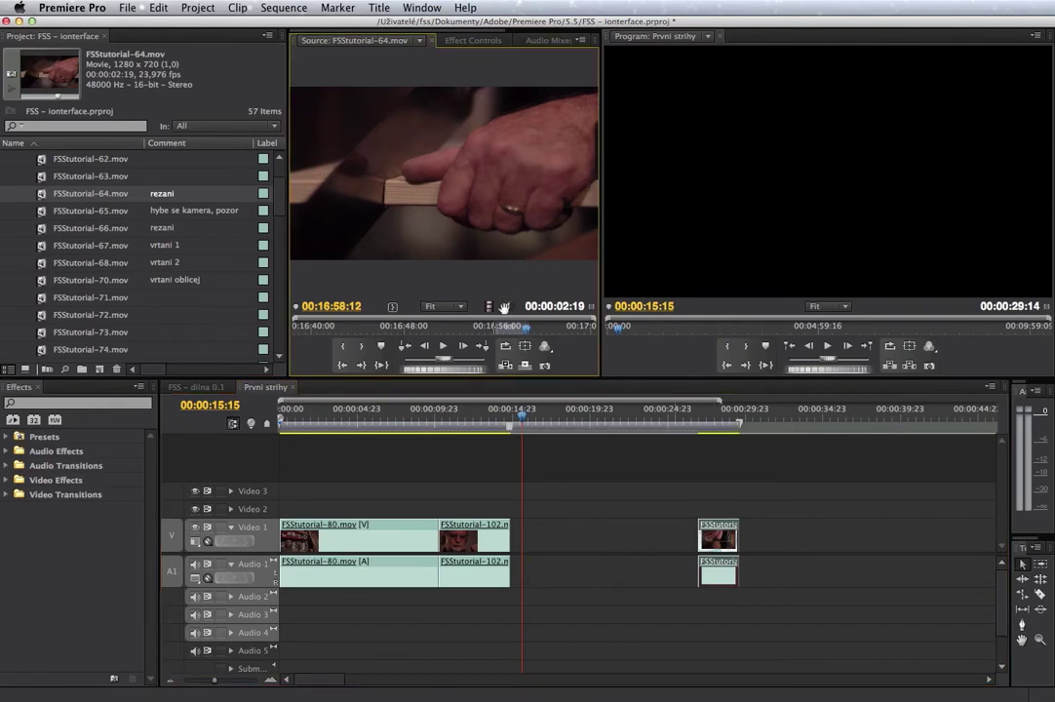
{"action": "left_click", "coordinate": [498, 328]}
{"action": "left_click_drag", "start_coordinate": [497, 329], "coordinate": [510, 329]}
{"action": "left_click_drag", "start_coordinate": [498, 271], "coordinate": [523, 532]}
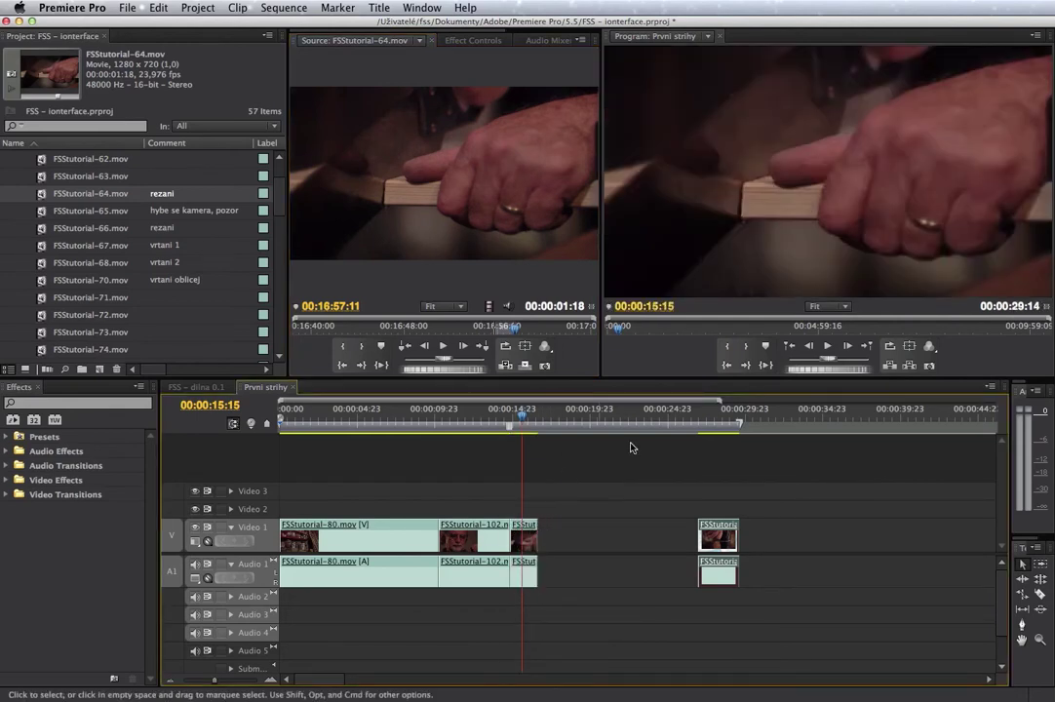
Move FSStutorial-68.mov up against FSStutorial-64.mov, then undo the manual rearrangement of the clips.
{"action": "left_click_drag", "start_coordinate": [710, 531], "coordinate": [561, 526]}
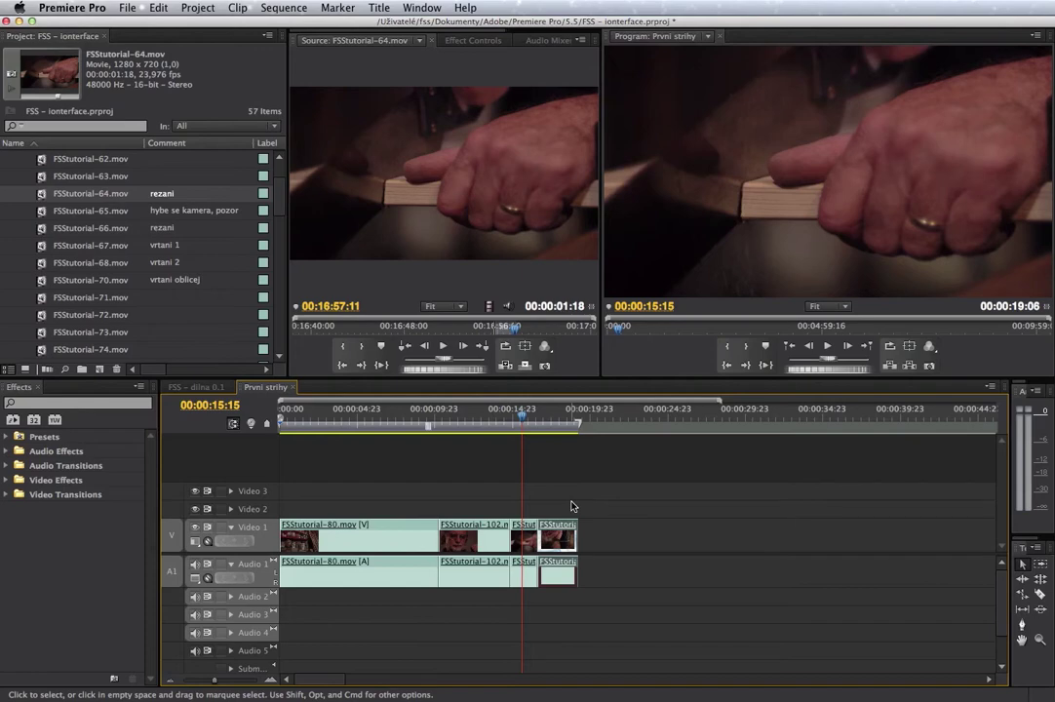
{"action": "key", "text": "super+z"}
{"action": "key", "text": "super+z"}
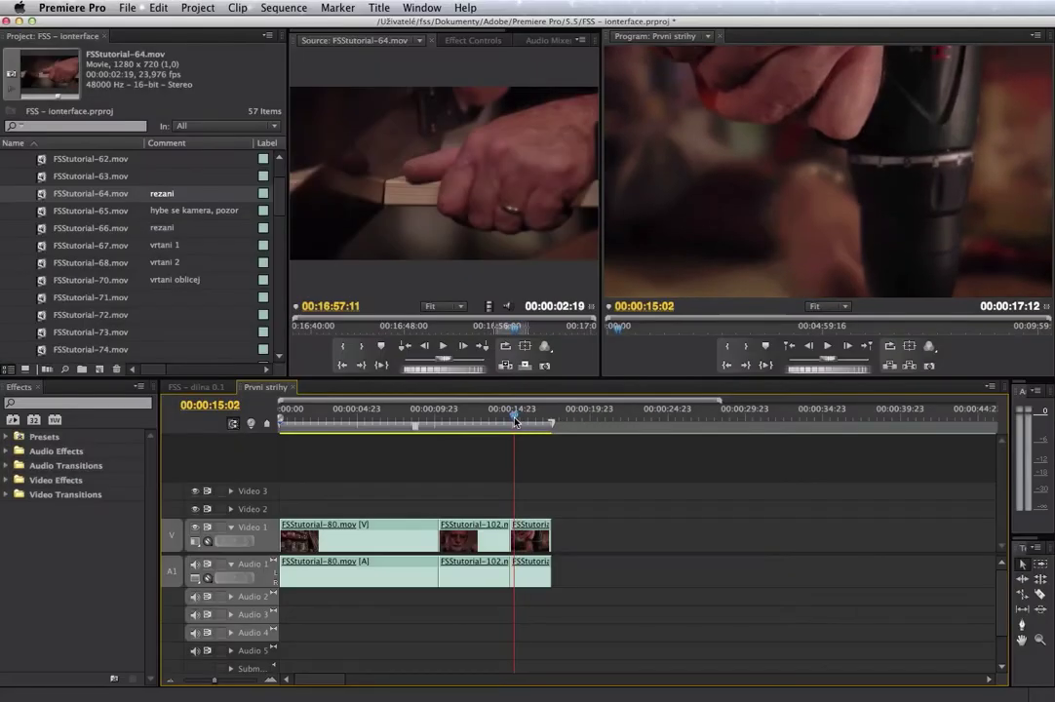
Place the playhead on the cut before FSStutorial-68.mov at 00:00:14:21 and increase the Video 1 track height.
{"action": "mouse_move", "coordinate": [506, 421]}
{"action": "left_mouse_down"}
{"action": "mouse_move", "coordinate": [455, 426]}
{"action": "mouse_move", "coordinate": [507, 435]}
{"action": "left_mouse_up"}
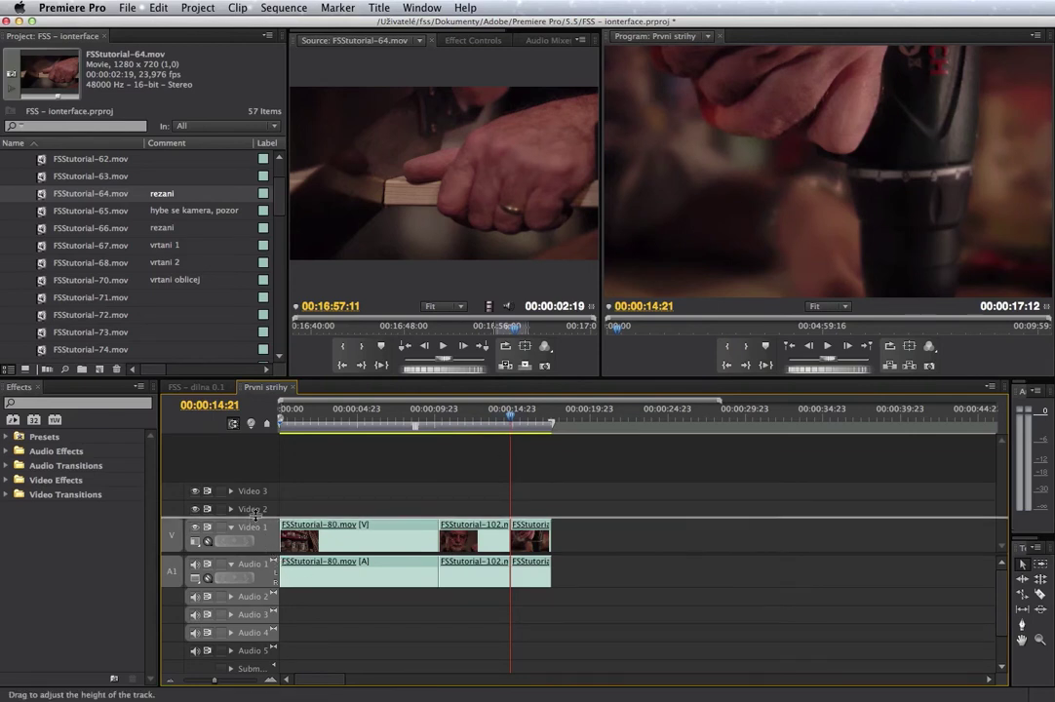
{"action": "left_click_drag", "start_coordinate": [255, 524], "coordinate": [256, 507]}
{"action": "left_click", "coordinate": [272, 682]}
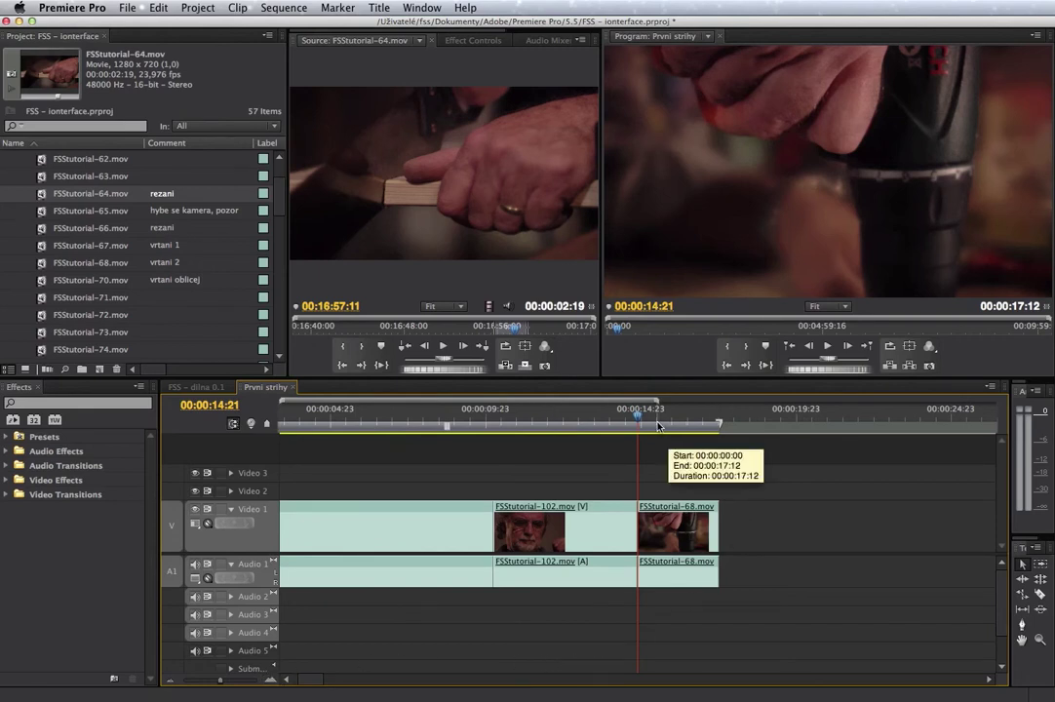
Insert FSStutorial-64.mov at 00:00:14:21 between FSStutorial-102.mov and FSStutorial-68.mov, pushing the following clip later.
{"action": "left_click", "coordinate": [590, 530]}
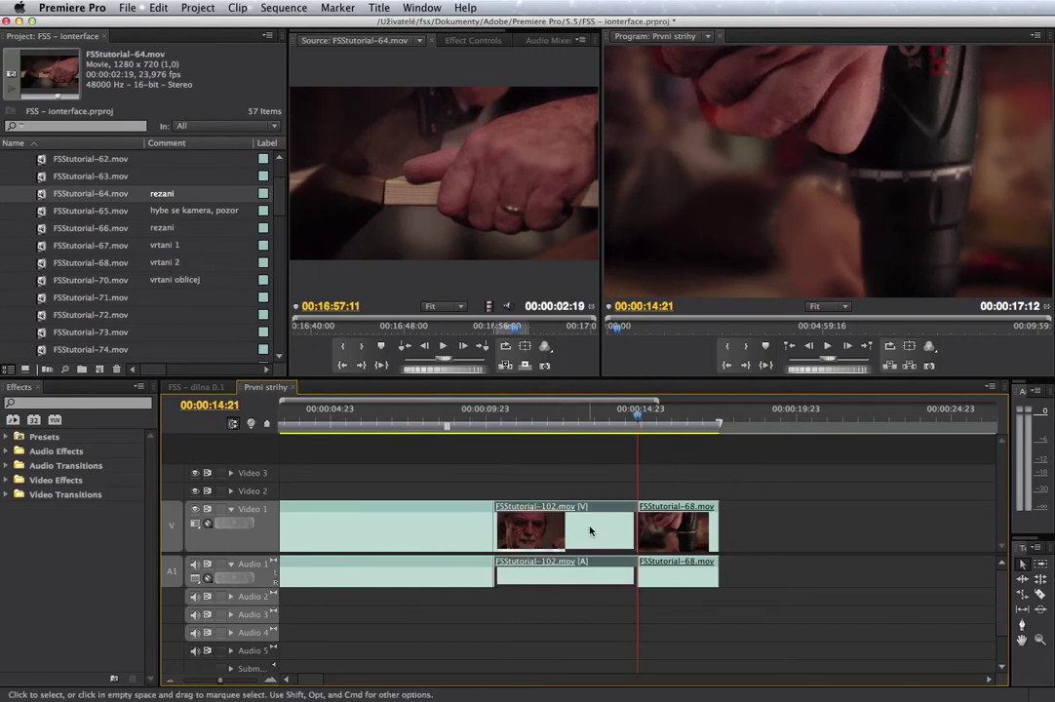
{"action": "left_click", "coordinate": [683, 536]}
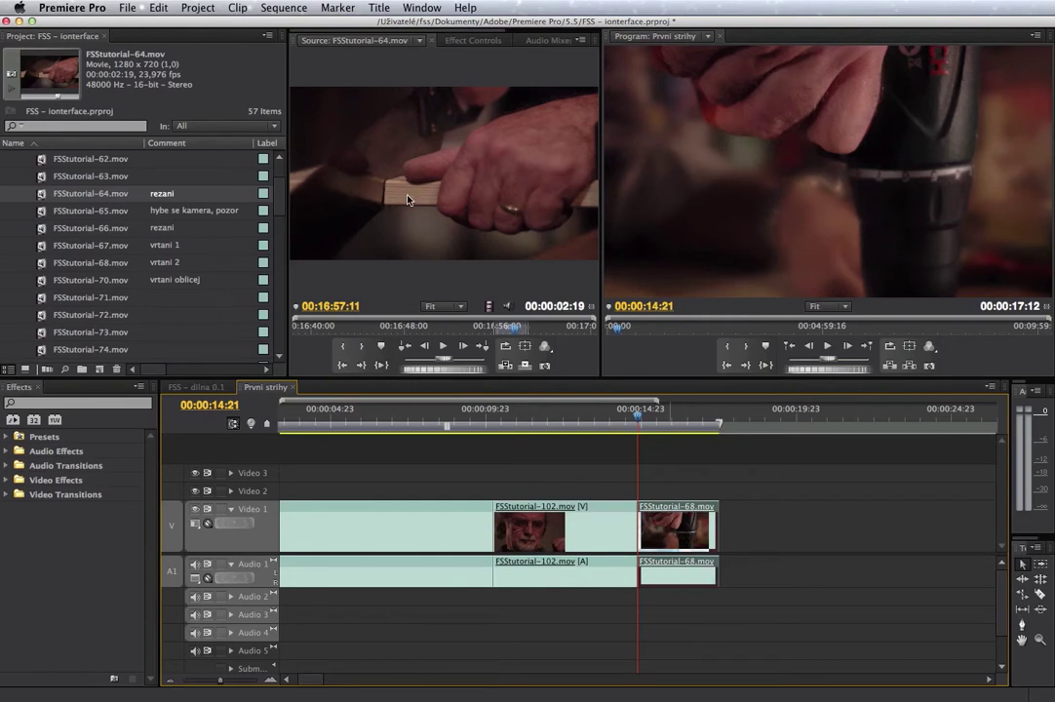
{"action": "mouse_move", "coordinate": [653, 421]}
{"action": "left_mouse_down"}
{"action": "mouse_move", "coordinate": [683, 421]}
{"action": "mouse_move", "coordinate": [643, 420]}
{"action": "left_mouse_up"}
{"action": "left_click", "coordinate": [517, 262]}
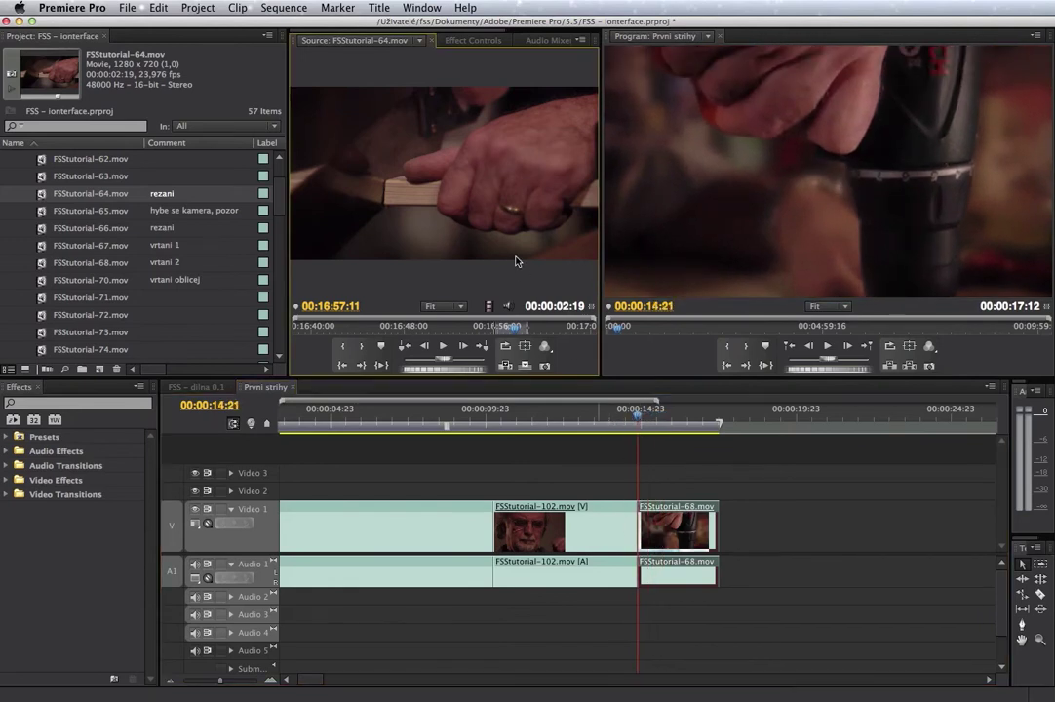
{"action": "left_click", "coordinate": [508, 365]}
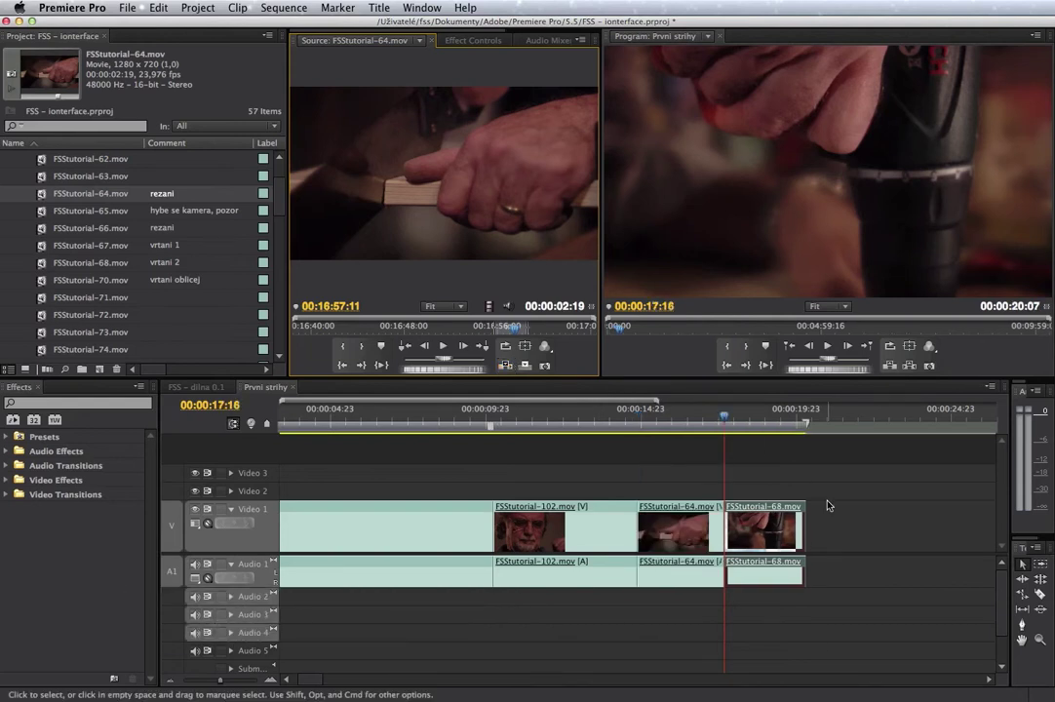
Remove the inserted FSStutorial-64.mov and close its gap, then overwrite the timeline with FSStutorial-64.mov from 00:00:14:21.
{"action": "left_click", "coordinate": [697, 523]}
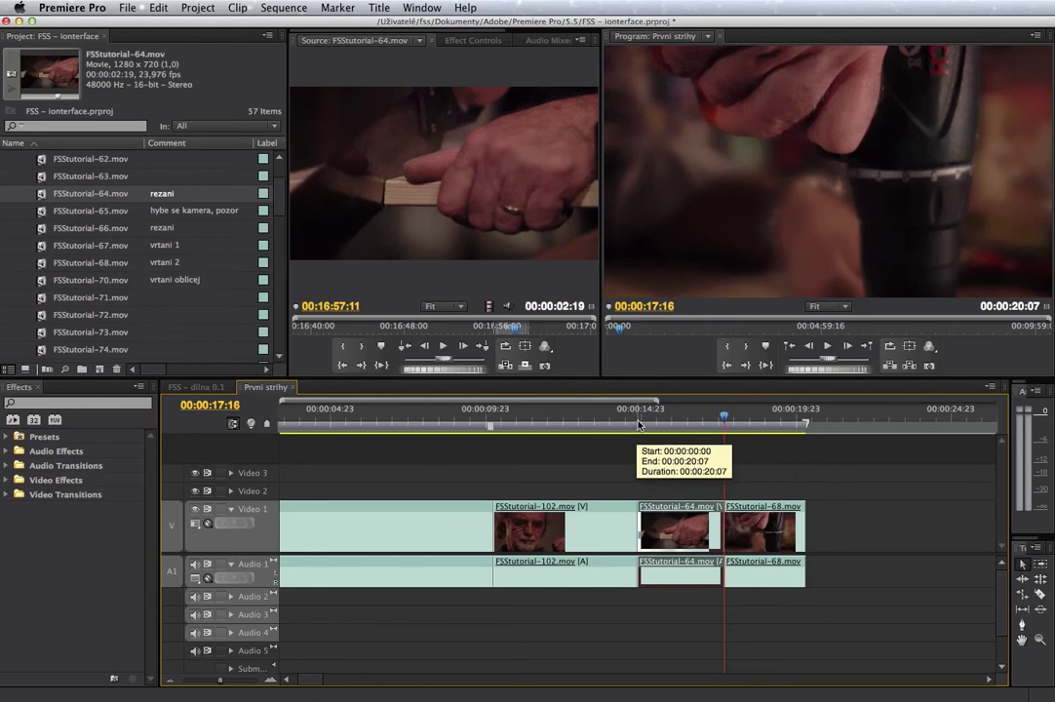
{"action": "key", "text": "shift+Delete"}
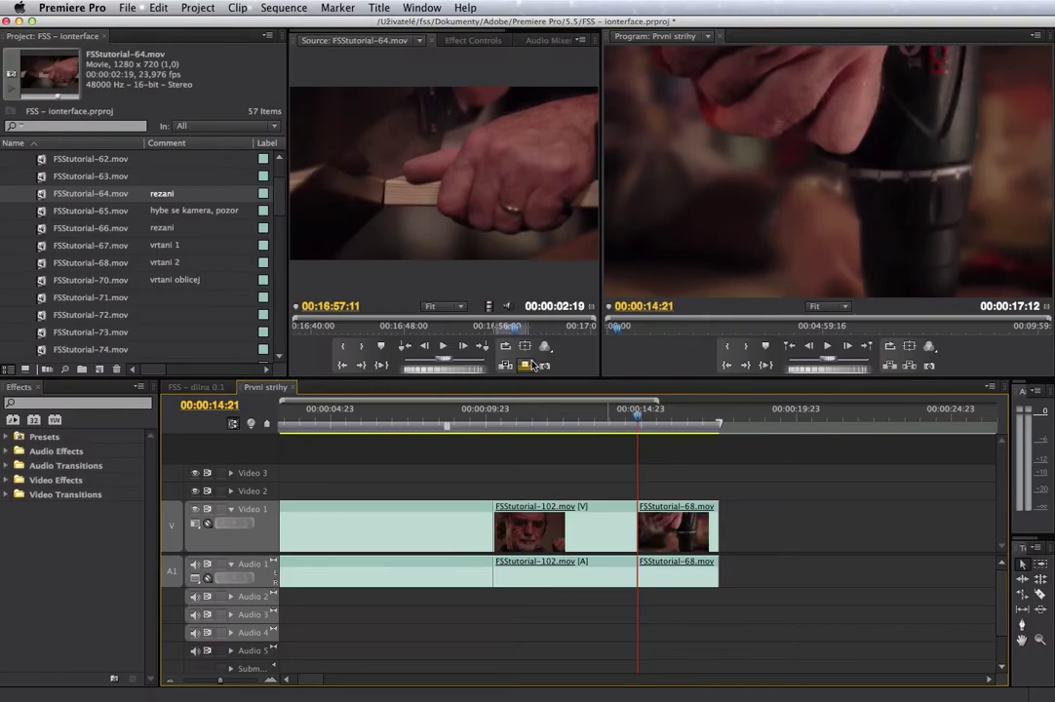
{"action": "left_click", "coordinate": [533, 365]}
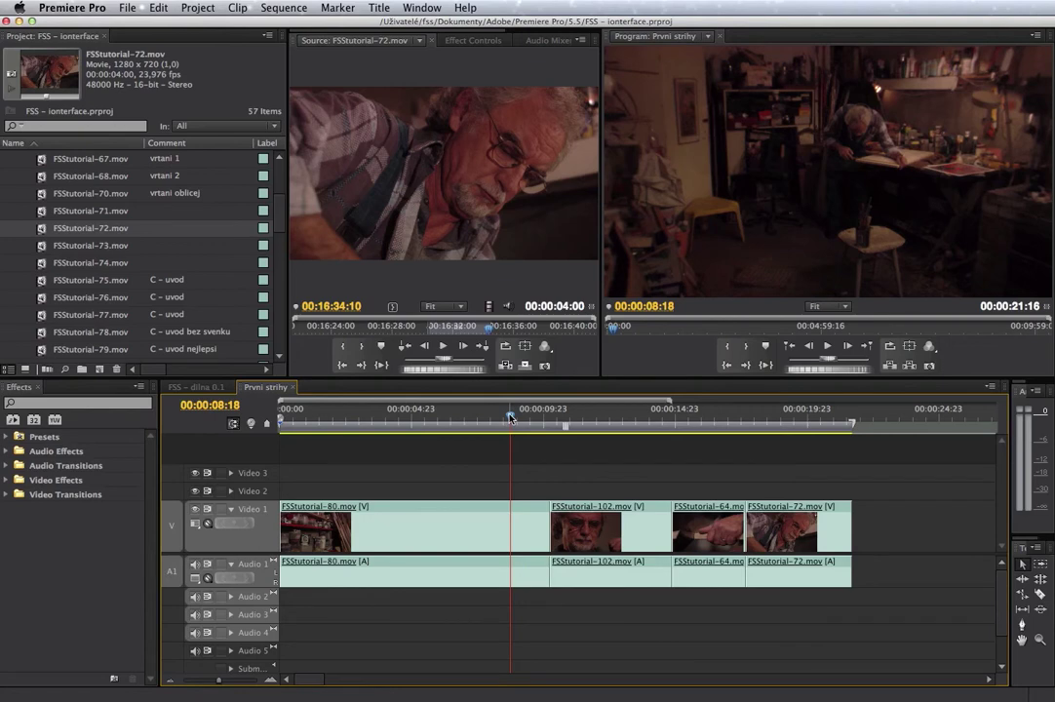
Play the sequence from about 00:00:04:10 and place the playhead at 00:00:08:19, before the end of FSStutorial-80.mov.
{"action": "left_click_drag", "start_coordinate": [510, 417], "coordinate": [394, 419]}
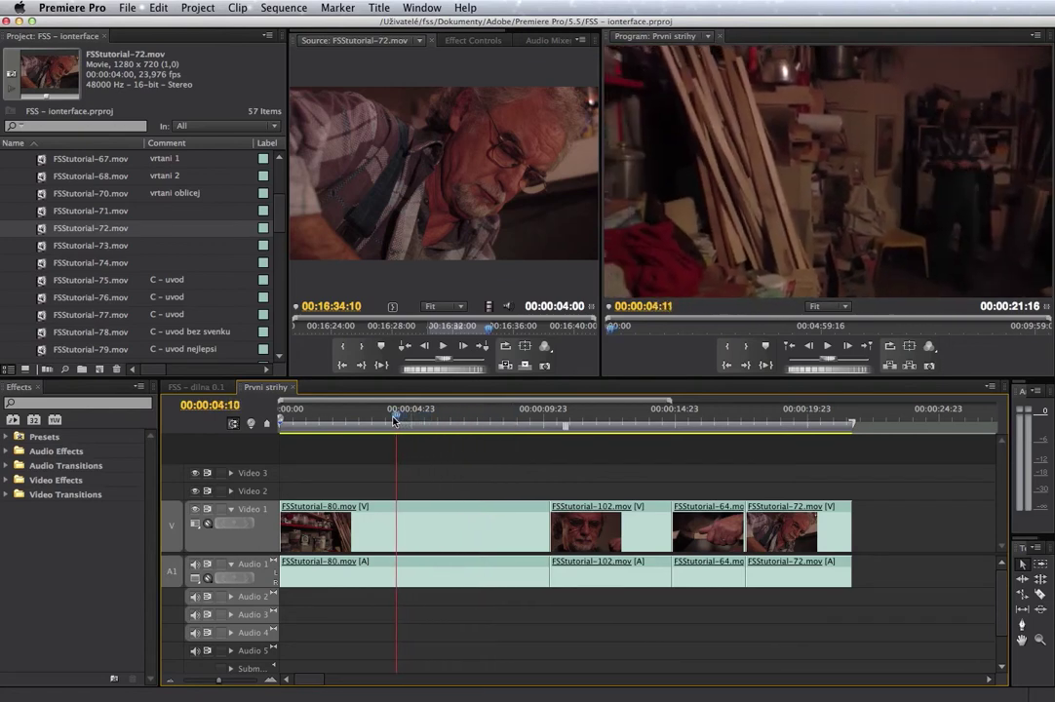
{"action": "key", "text": "space"}
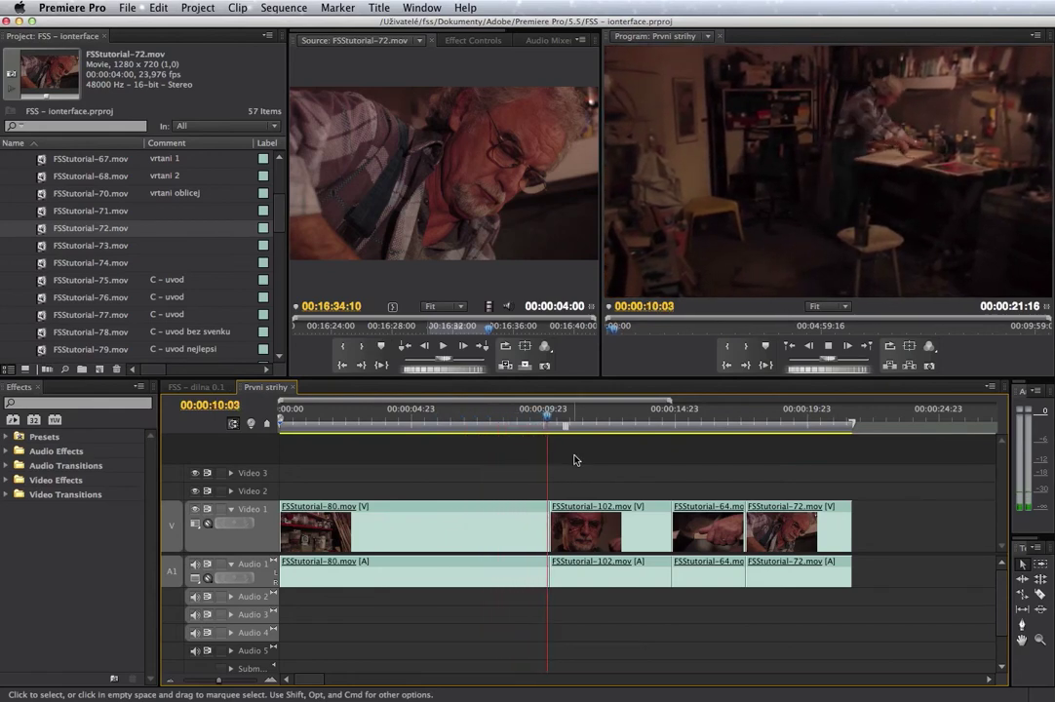
{"action": "left_click_drag", "start_coordinate": [548, 418], "coordinate": [514, 454]}
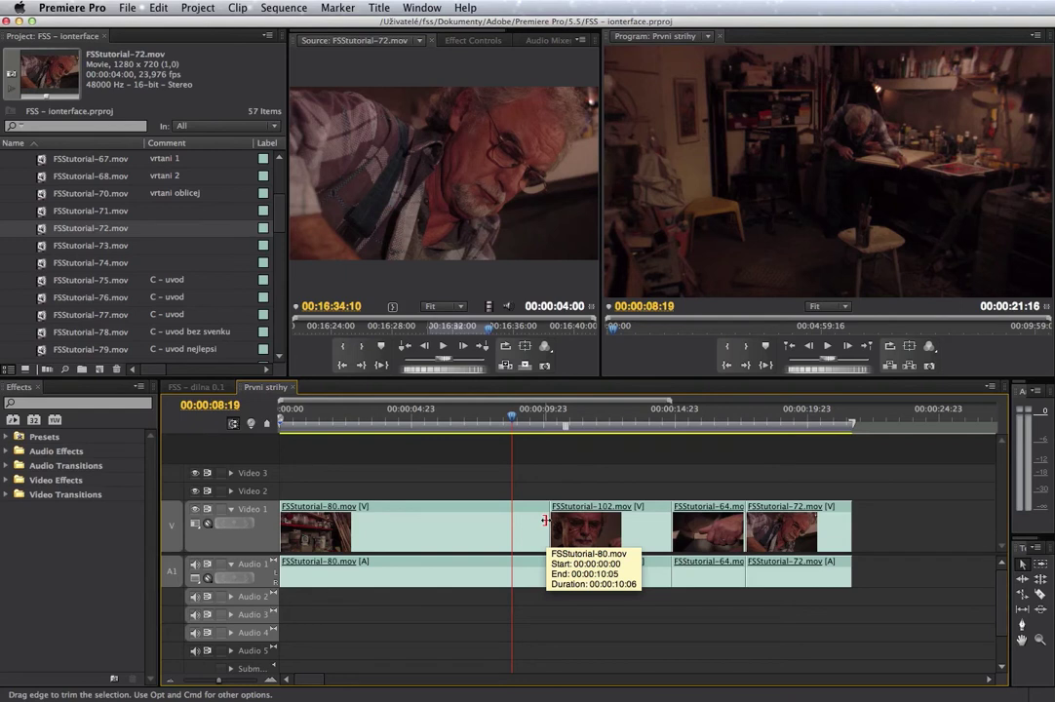
Trim the end of FSStutorial-80.mov to the playhead at 00:00:08:19 and try moving the three following clips up against it.
{"action": "left_click_drag", "start_coordinate": [545, 520], "coordinate": [508, 518]}
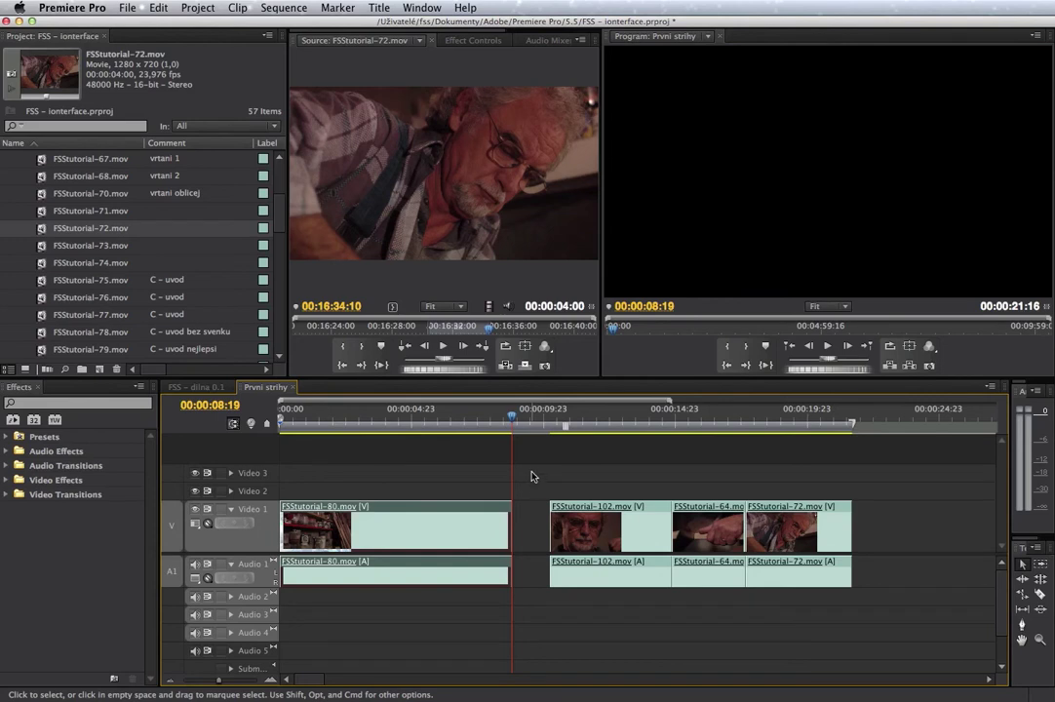
{"action": "left_click_drag", "start_coordinate": [533, 475], "coordinate": [871, 559]}
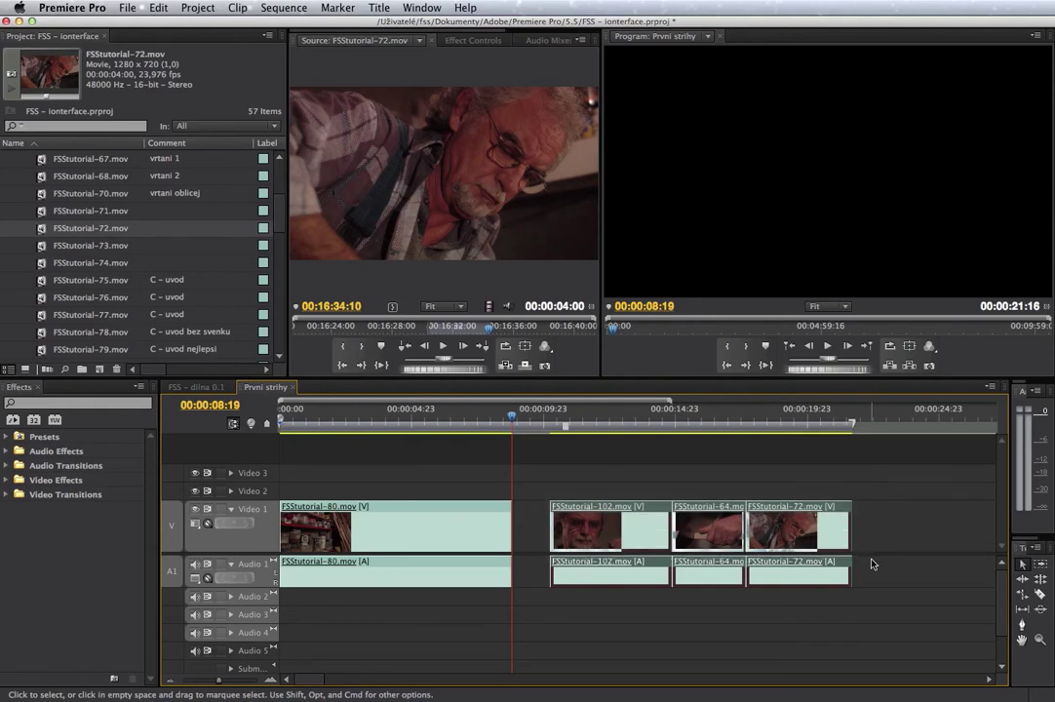
{"action": "mouse_move", "coordinate": [648, 534]}
{"action": "left_mouse_down"}
{"action": "mouse_move", "coordinate": [609, 533]}
{"action": "mouse_move", "coordinate": [647, 532]}
{"action": "left_mouse_up"}
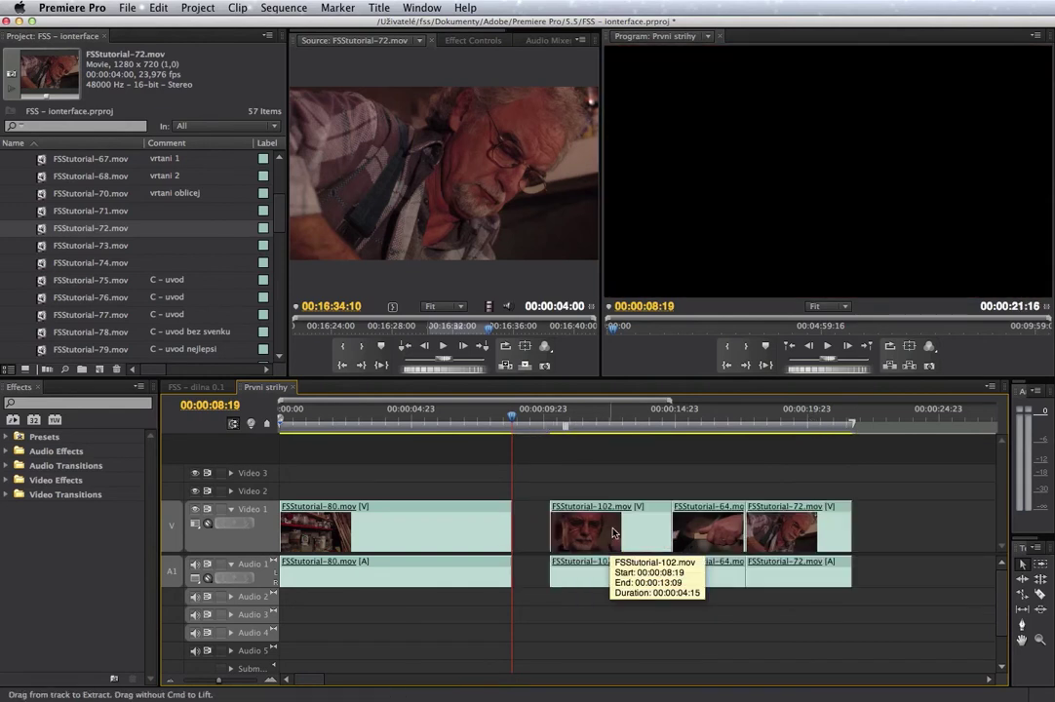
Ripple-delete the gap between FSStutorial-80.mov and FSStutorial-102.mov, then undo the gap removal and the trim.
{"action": "right_click", "coordinate": [531, 529]}
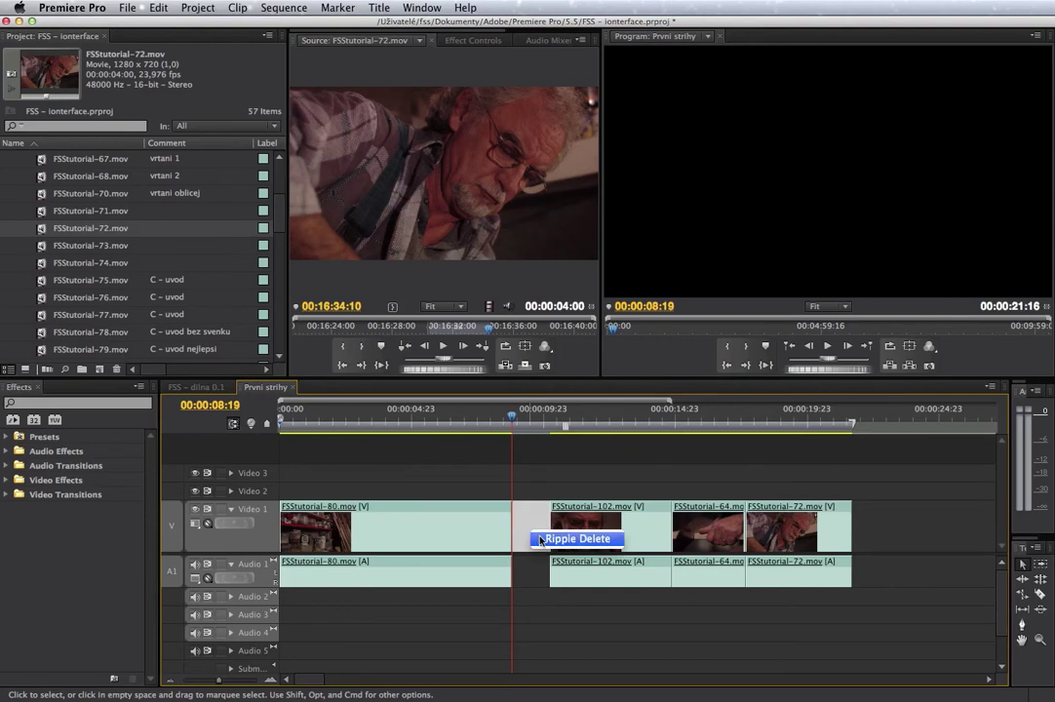
{"action": "left_click", "coordinate": [575, 538]}
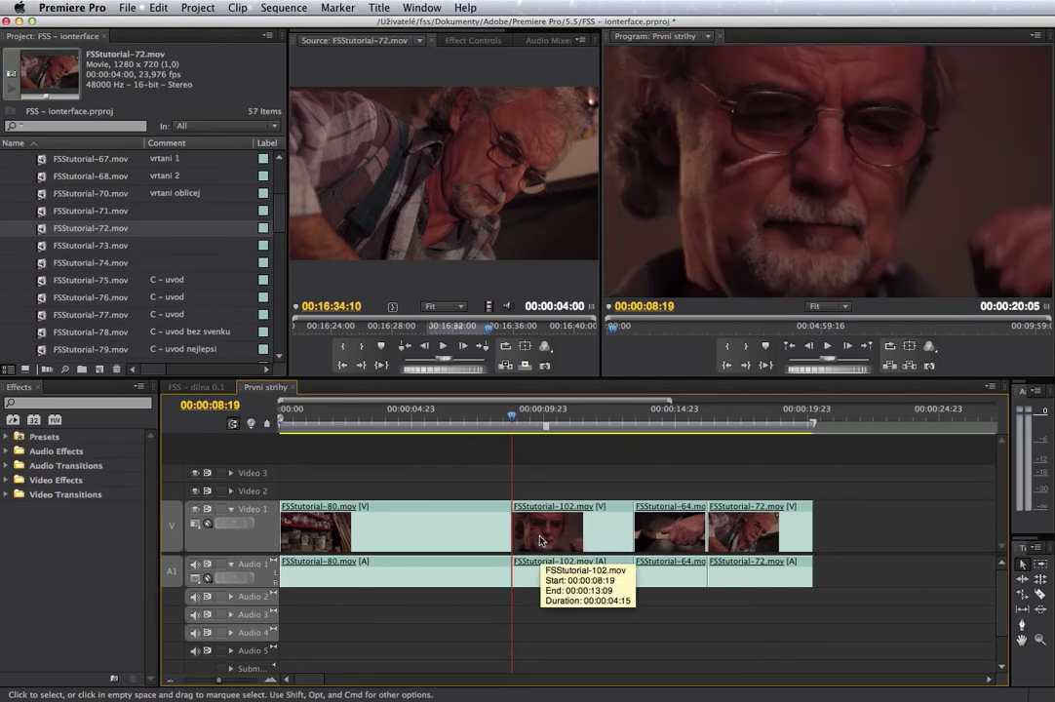
{"action": "key", "text": "super+z"}
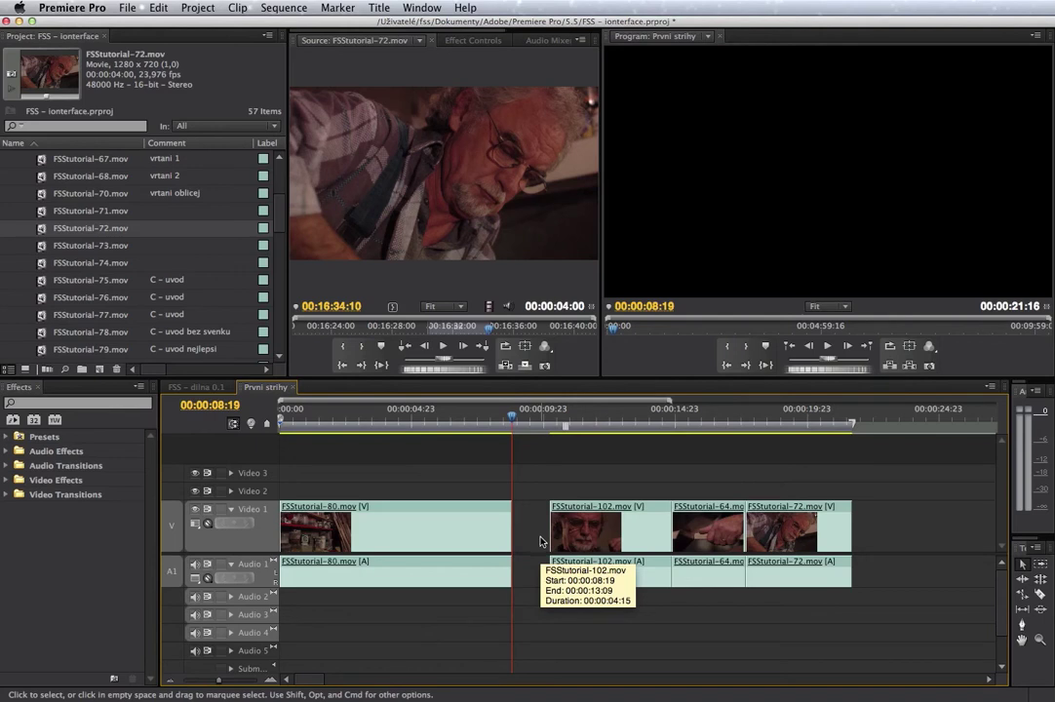
{"action": "key", "text": "super+z"}
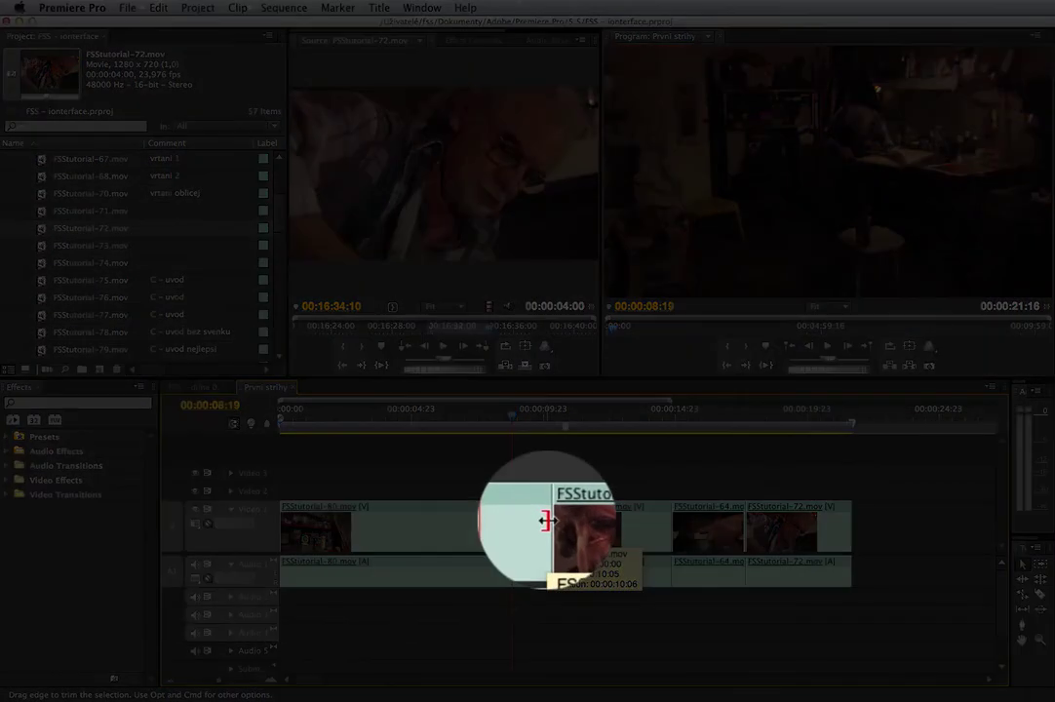
Ripple-trim the end of FSStutorial-80.mov to the playhead at 00:00:08:19 so the following clips move with the cut.
{"action": "key", "text": "super"}
{"action": "key", "text": "super"}
{"action": "key", "text": "super"}
{"action": "left_click_drag", "start_coordinate": [548, 522], "coordinate": [512, 522]}
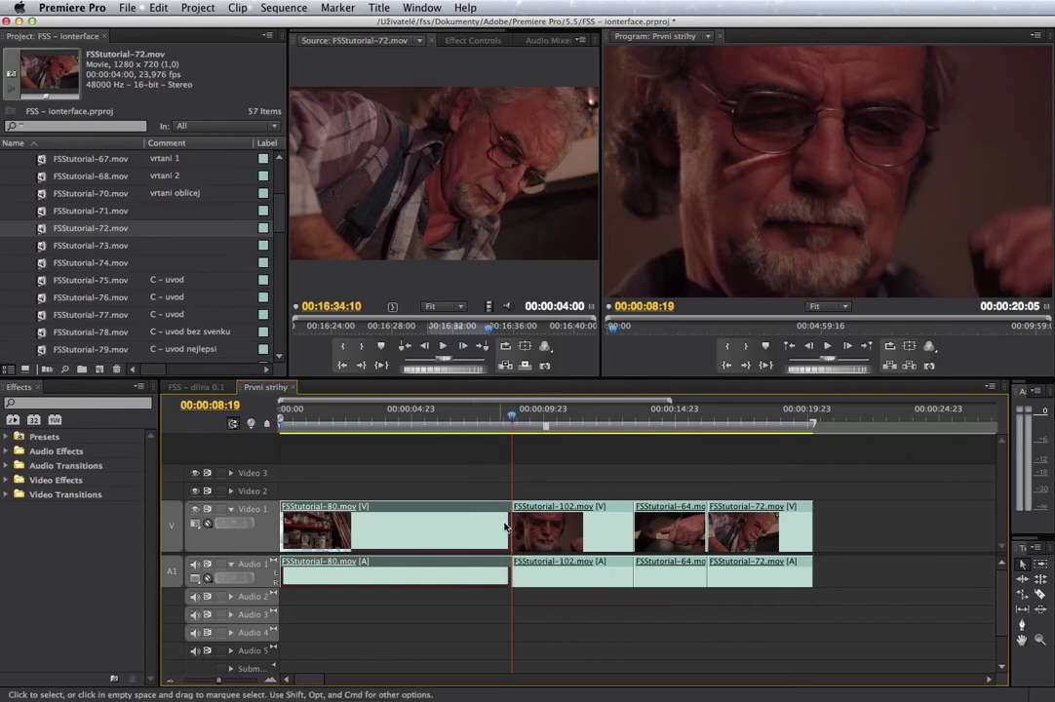
Ripple-trim the end of FSStutorial-80.mov out to about 00:00:10:14, shifting the following clips along.
{"action": "left_click_drag", "start_coordinate": [507, 521], "coordinate": [509, 527]}
{"action": "left_click_drag", "start_coordinate": [509, 522], "coordinate": [507, 518]}
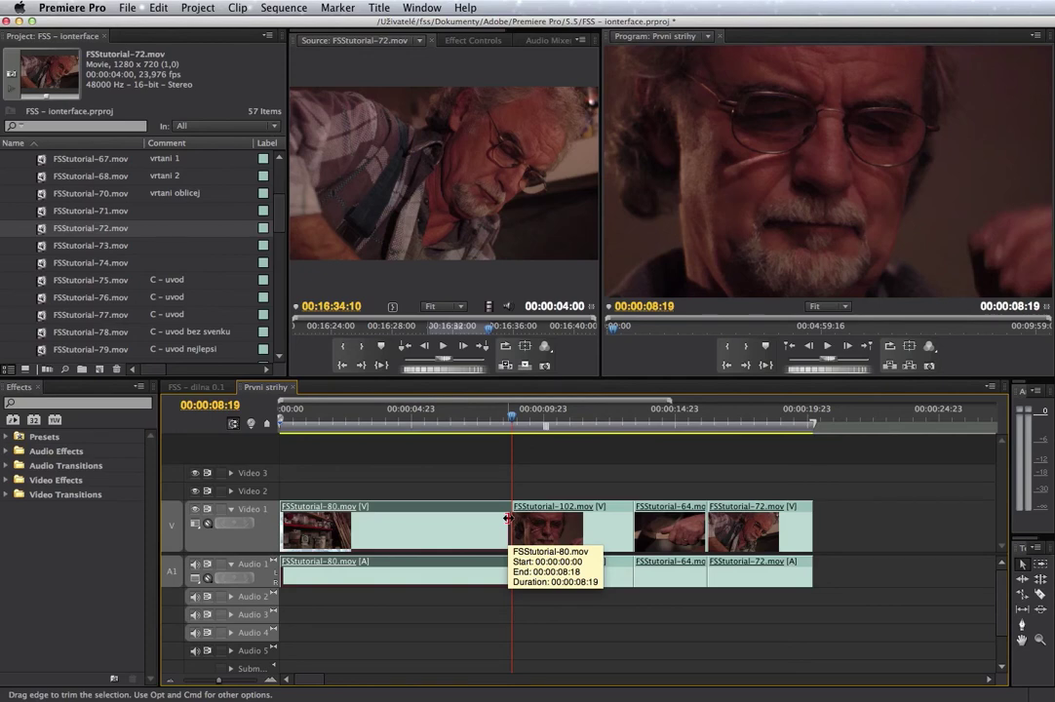
{"action": "key", "text": "super"}
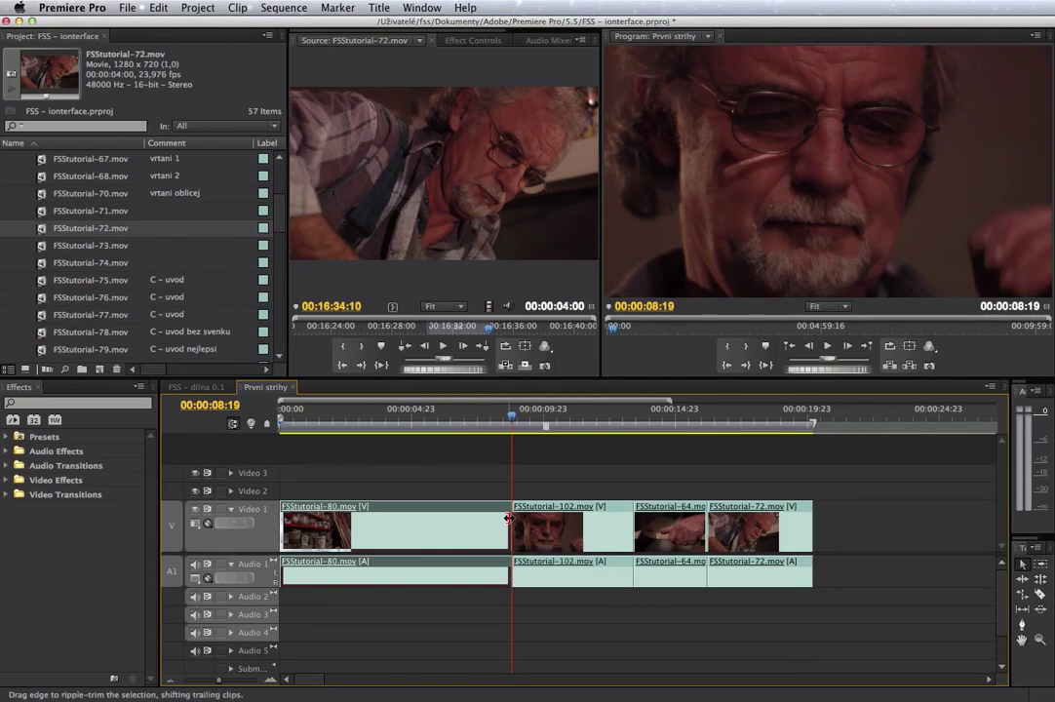
{"action": "left_click_drag", "start_coordinate": [508, 519], "coordinate": [557, 518]}
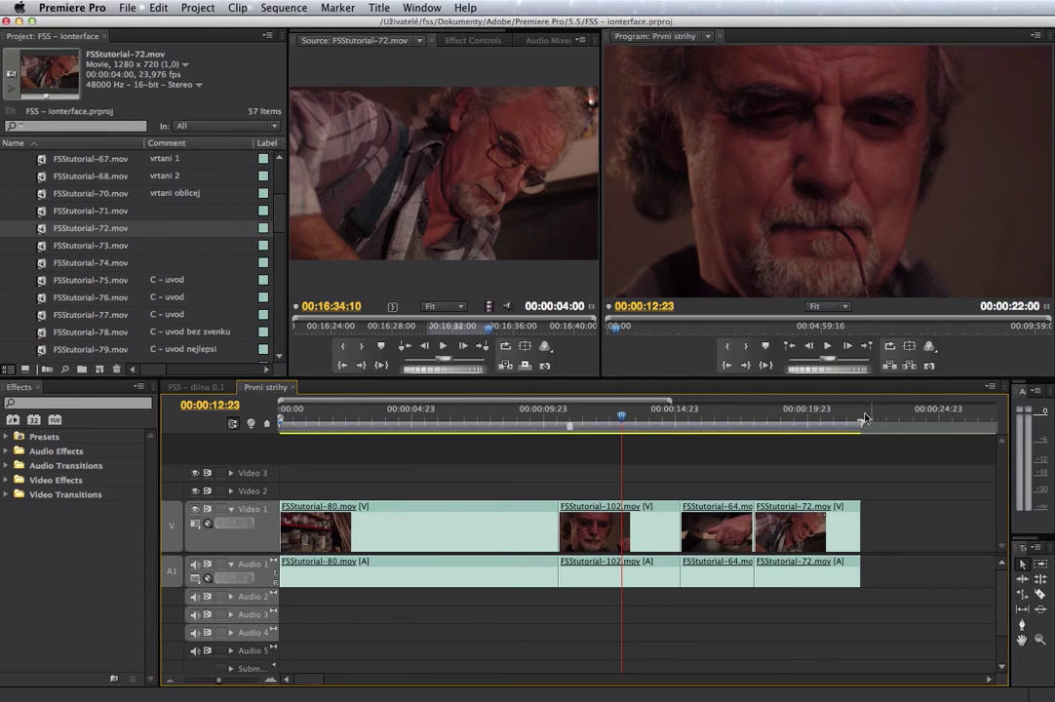
Delete FSStutorial-102.mov, undo that deletion, and ripple-delete the clip instead so the following clips close the gap.
{"action": "left_click", "coordinate": [670, 553]}
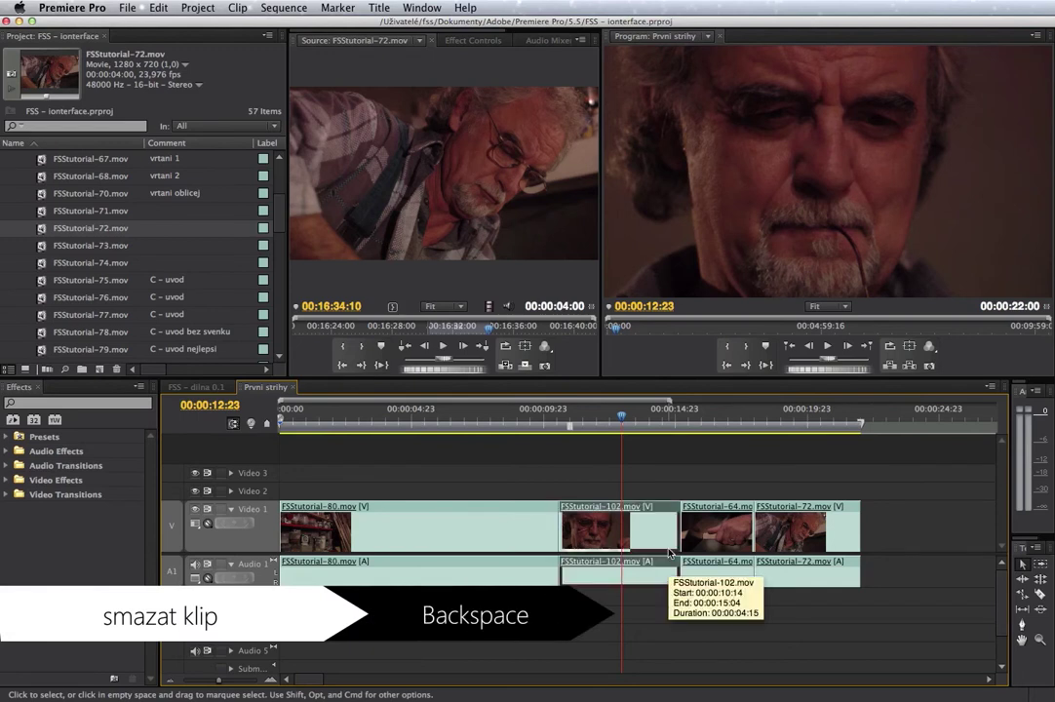
{"action": "key", "text": "BackSpace"}
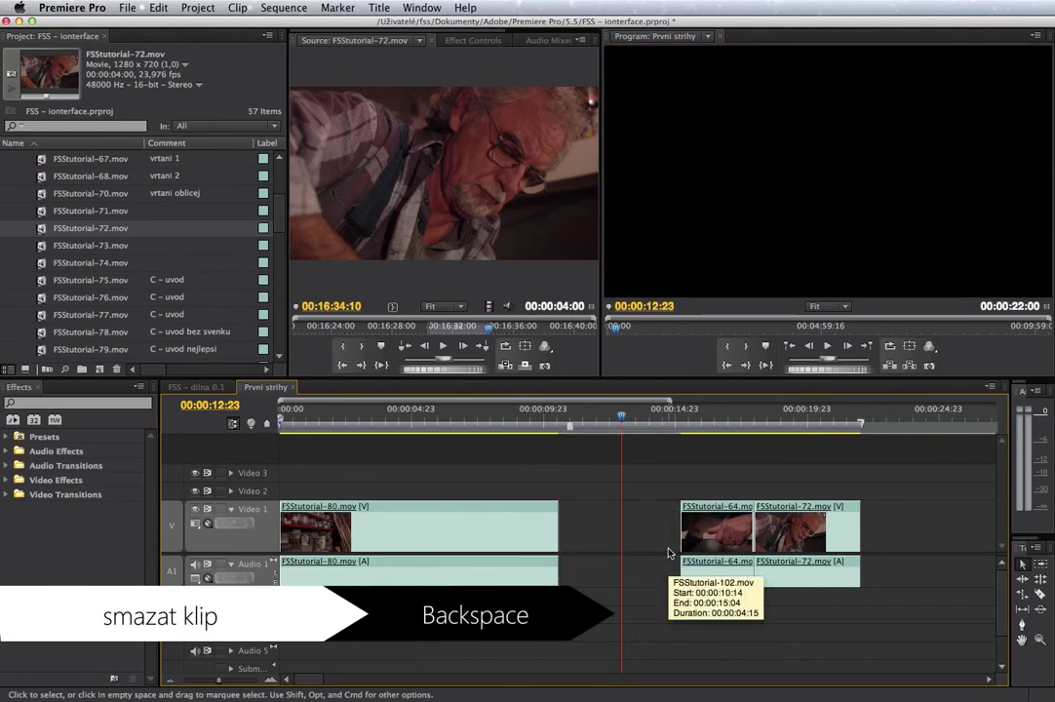
{"action": "key", "text": "super+z"}
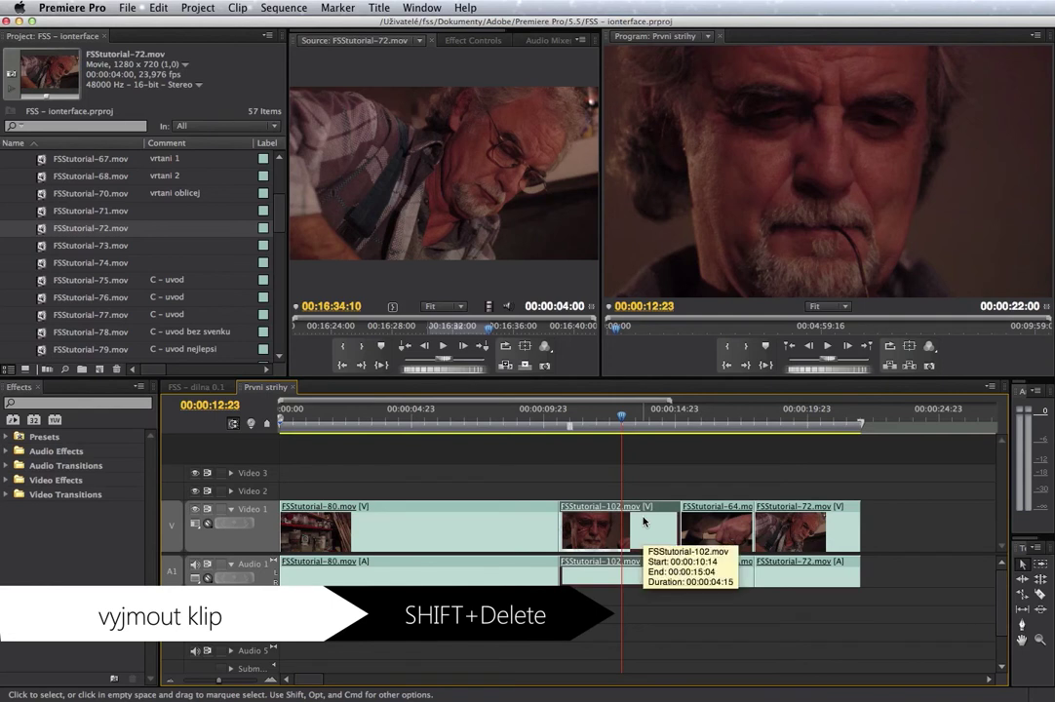
{"action": "key", "text": "shift+Delete"}
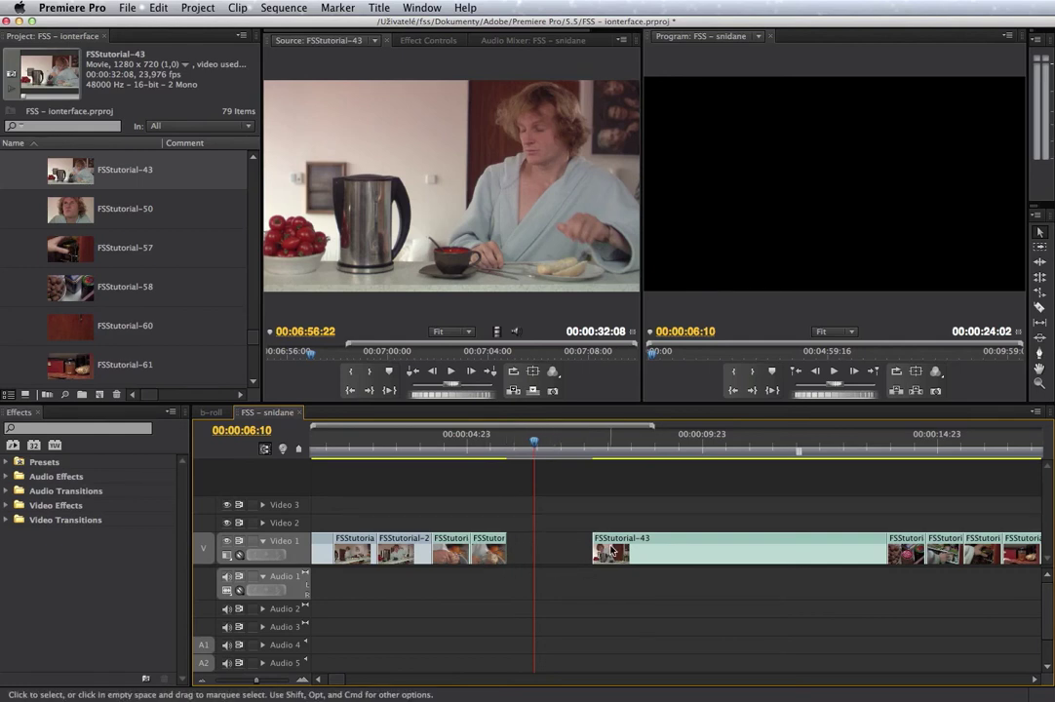
Mark FSStutorial-43 from 00:06:56:22 to 00:06:57:06 in the source, place it in the FSS - snidane gap, and undo the placement.
{"action": "left_click", "coordinate": [348, 254]}
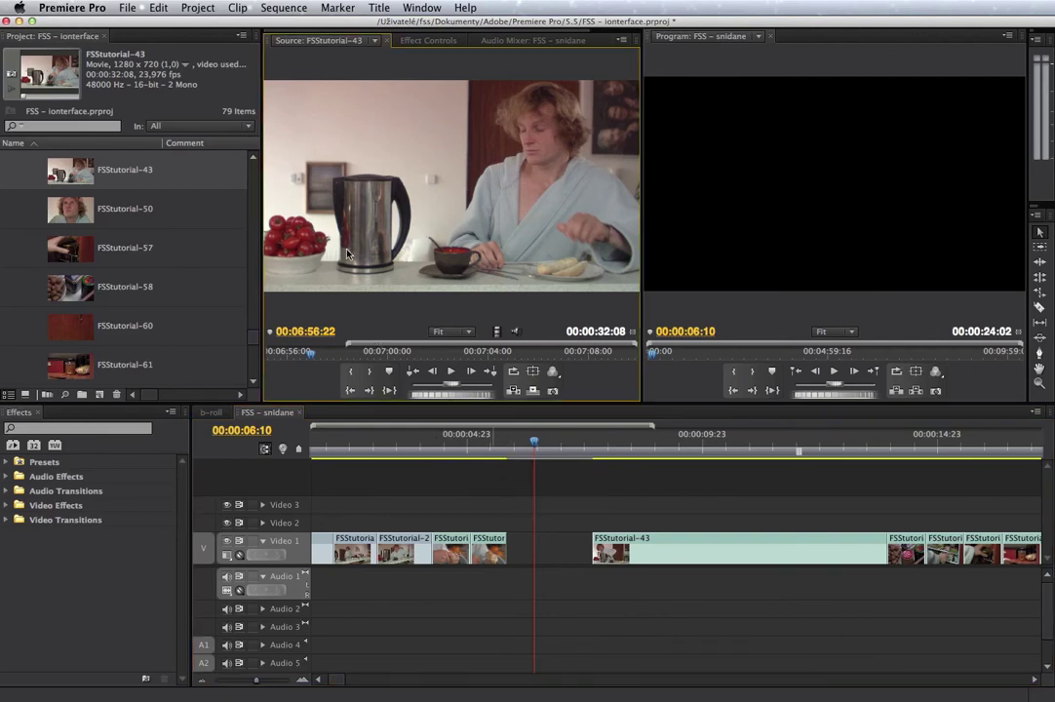
{"action": "key", "text": "i"}
{"action": "left_click_drag", "start_coordinate": [310, 353], "coordinate": [319, 353]}
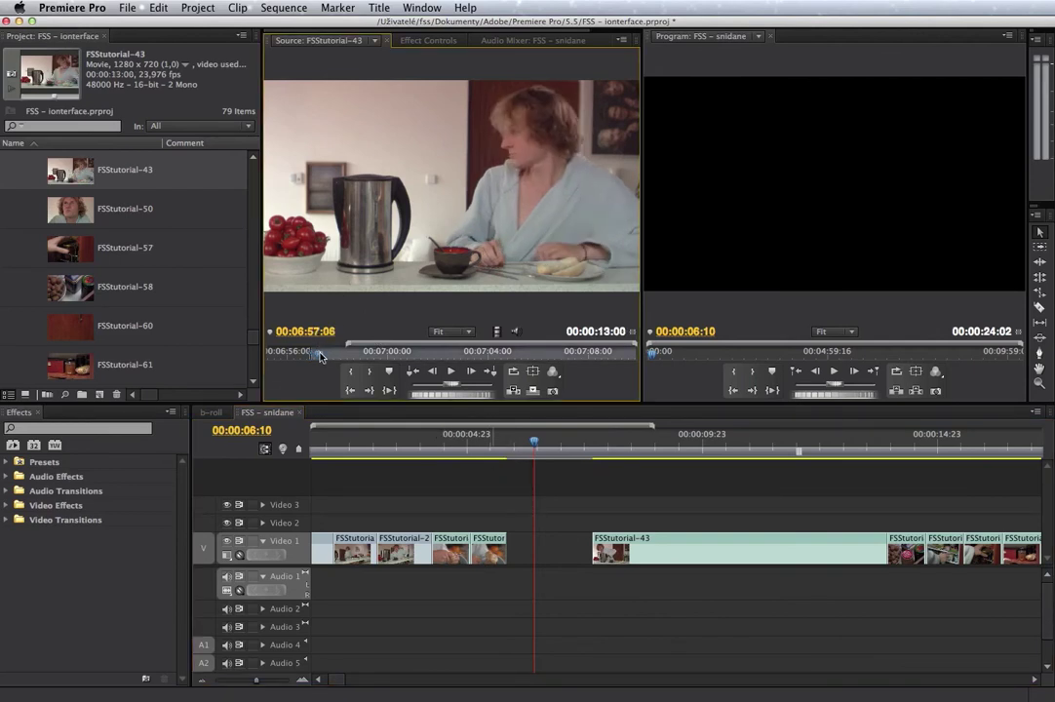
{"action": "key", "text": "o"}
{"action": "left_click_drag", "start_coordinate": [341, 215], "coordinate": [577, 547]}
{"action": "key", "text": "super+z"}
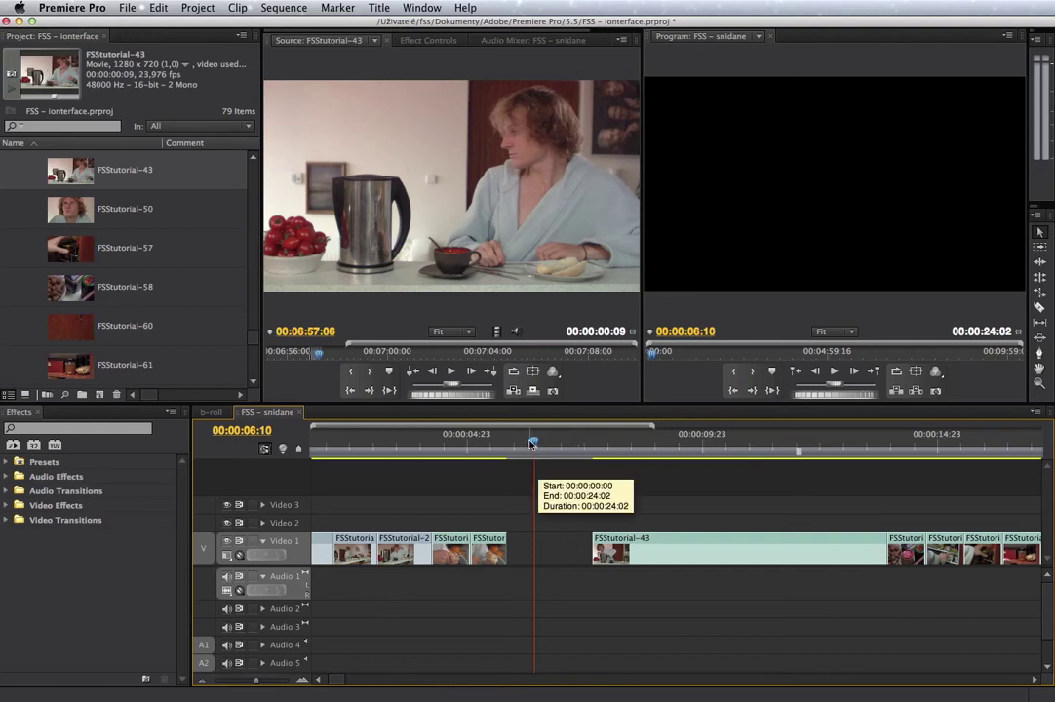
Mark the timeline gap before FSStutorial-43 with an In point at 00:00:05:20 and an Out point at 00:00:07:16.
{"action": "left_click", "coordinate": [506, 442]}
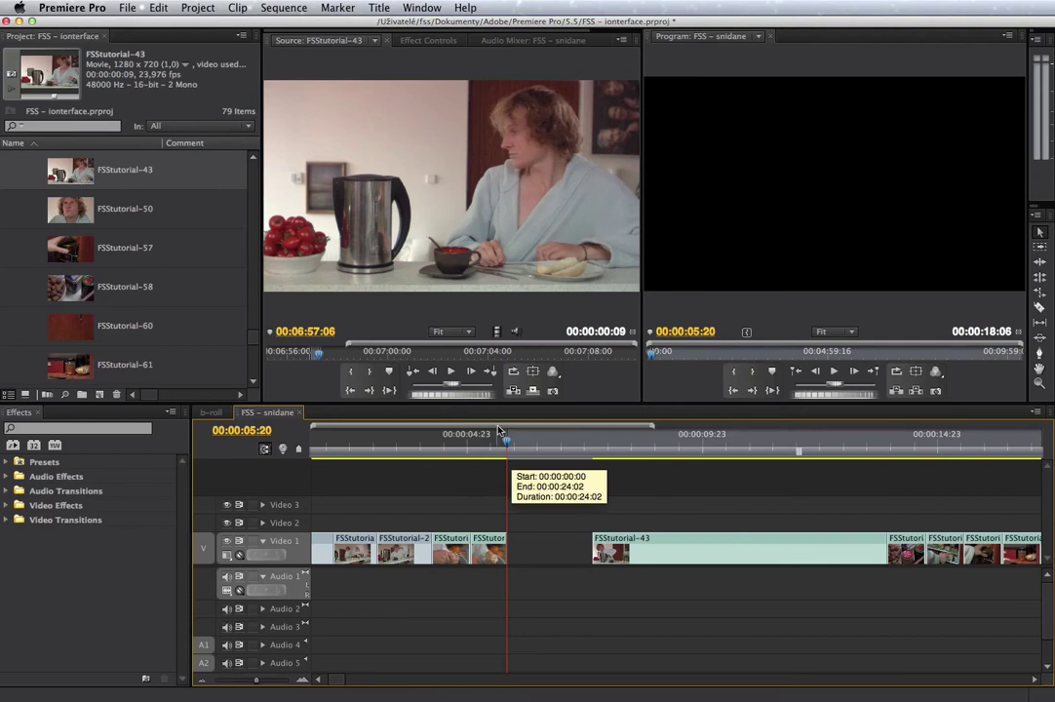
{"action": "left_click_drag", "start_coordinate": [521, 441], "coordinate": [590, 445]}
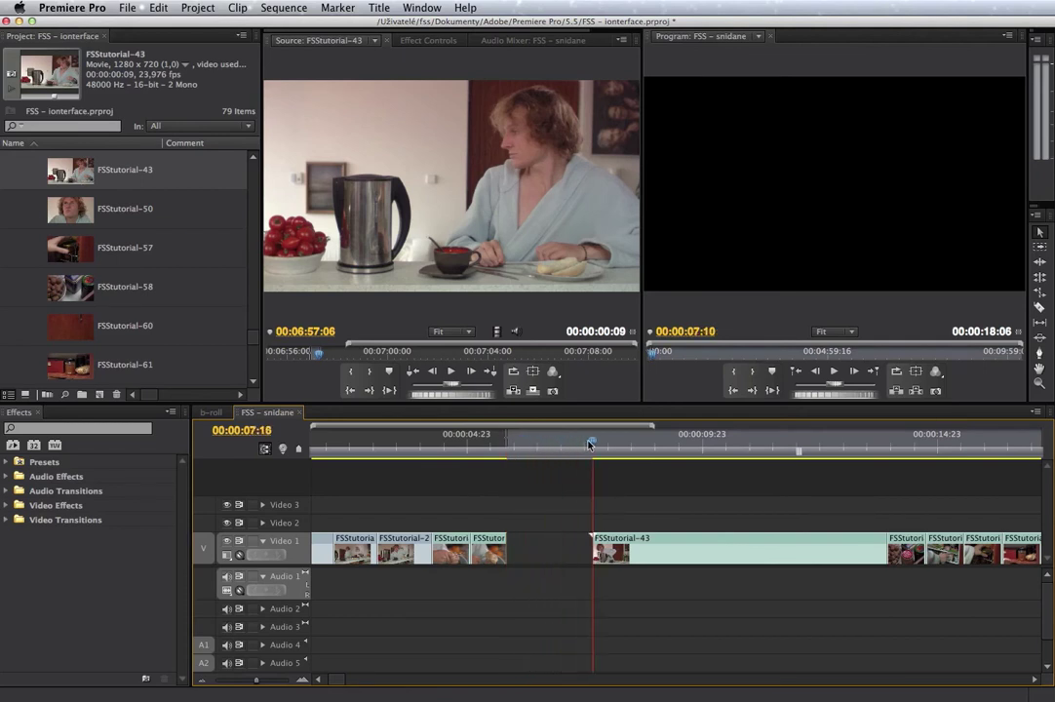
{"action": "key", "text": "o"}
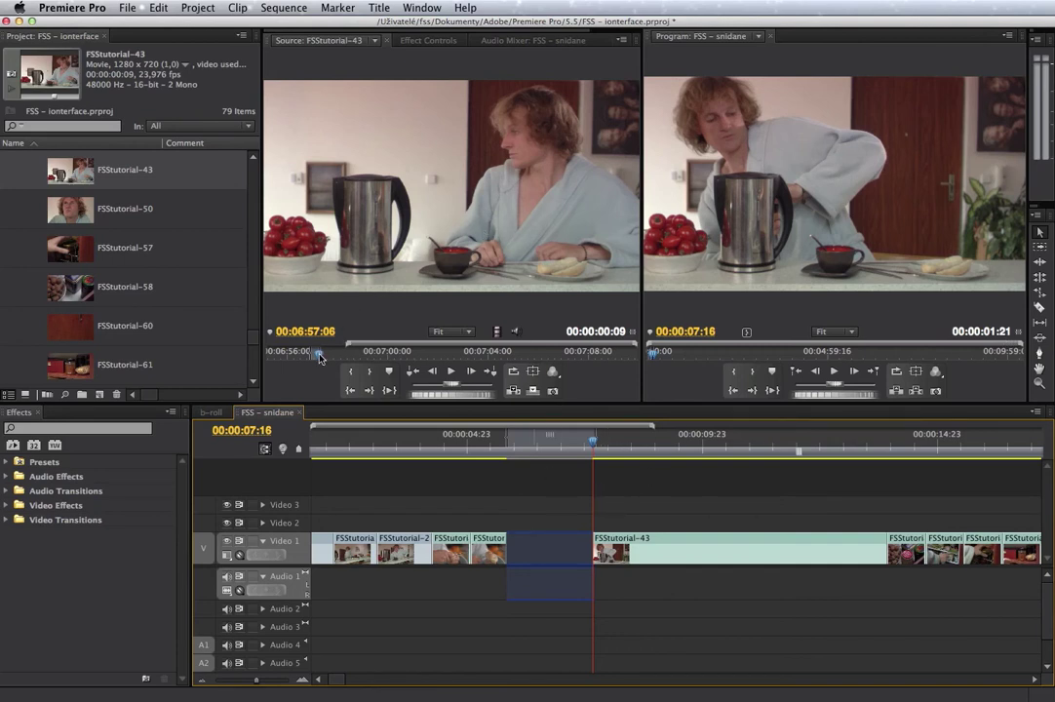
Set only an In point at 00:06:56:22 on the FSStutorial-43 source and overwrite it into the marked timeline gap.
{"action": "mouse_move", "coordinate": [319, 357]}
{"action": "left_mouse_down"}
{"action": "mouse_move", "coordinate": [304, 354]}
{"action": "mouse_move", "coordinate": [312, 356]}
{"action": "left_mouse_up"}
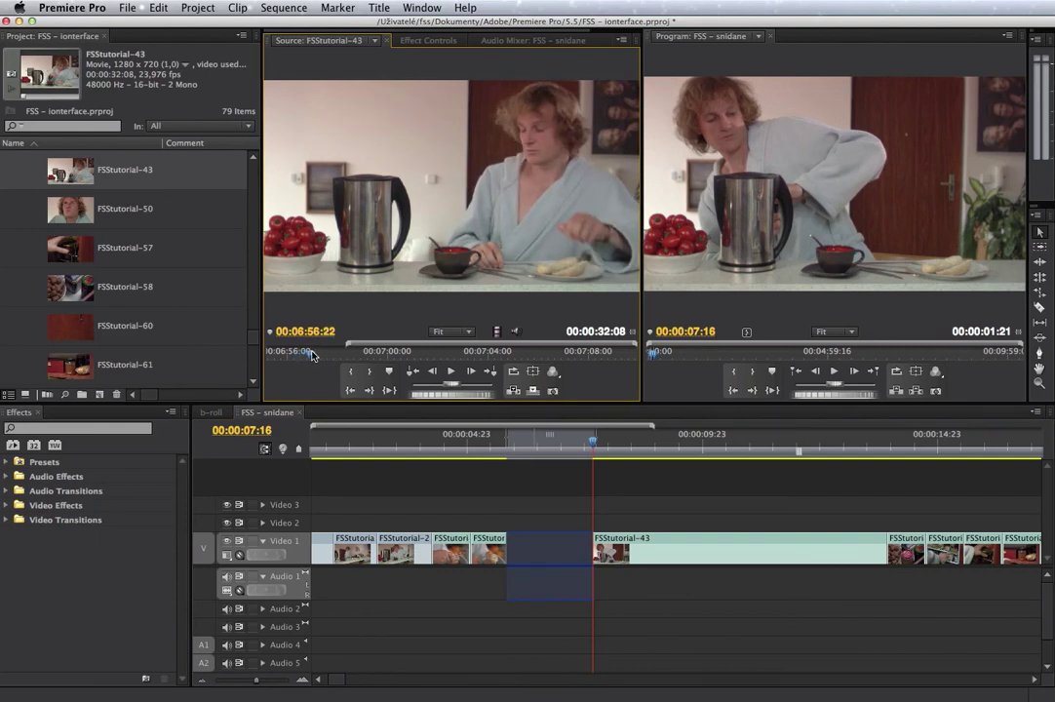
{"action": "key", "text": "i"}
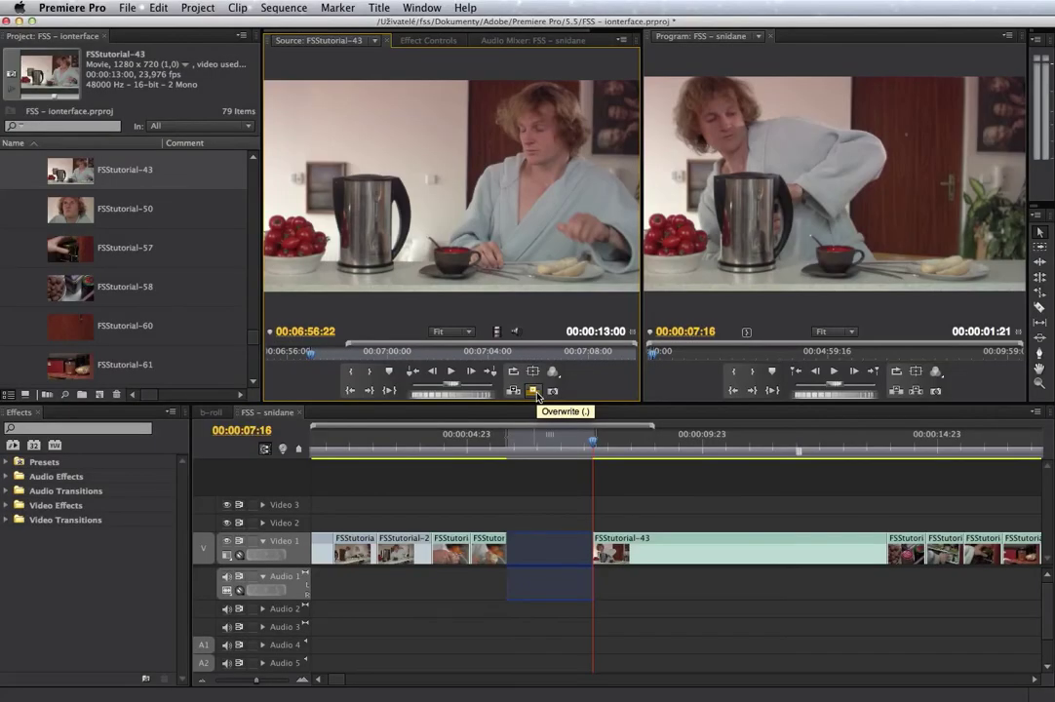
{"action": "left_click", "coordinate": [535, 391]}
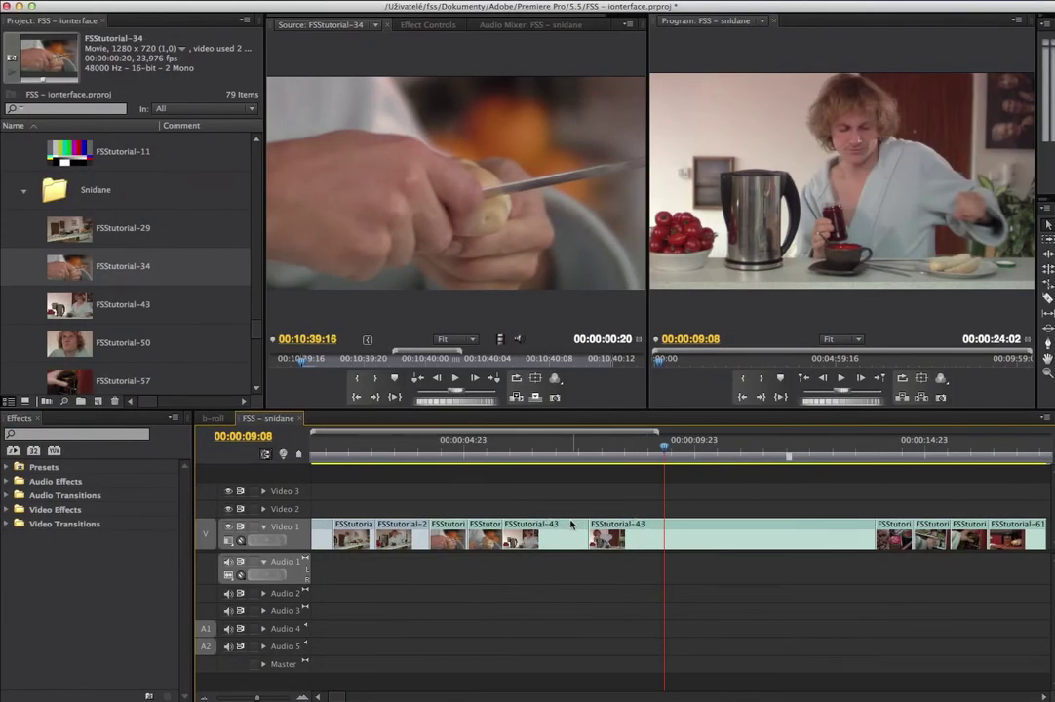
Delete the shorter FSStutorial-43 clip before the long one from the FSS - snidane timeline, leaving a gap in its place.
{"action": "left_click", "coordinate": [549, 538]}
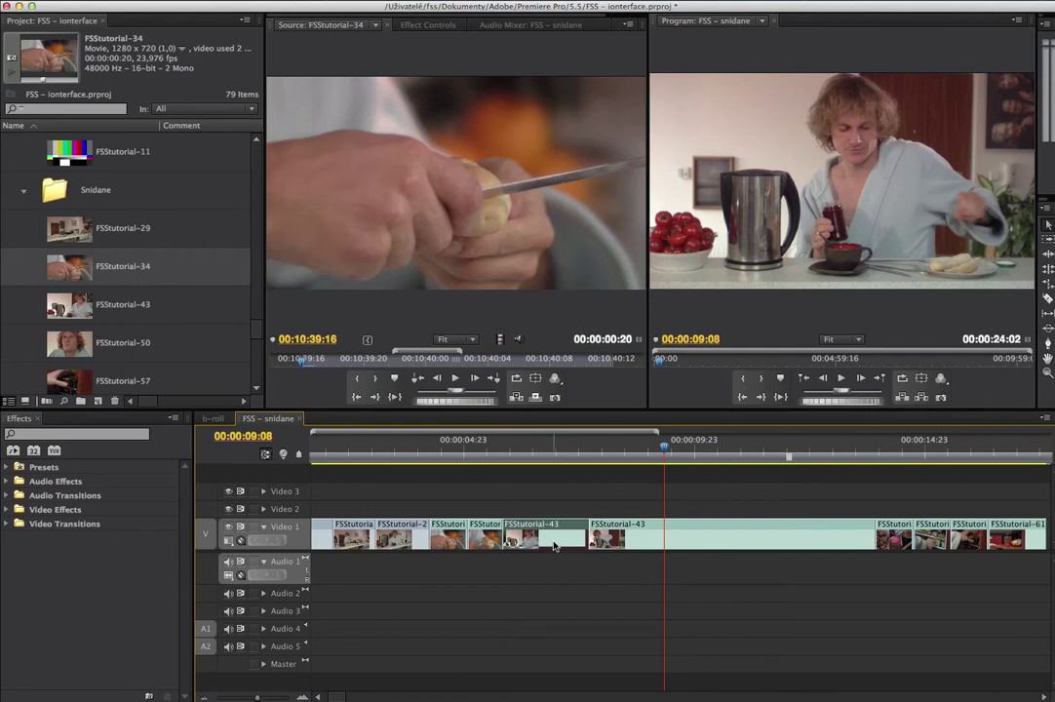
{"action": "left_click", "coordinate": [616, 529]}
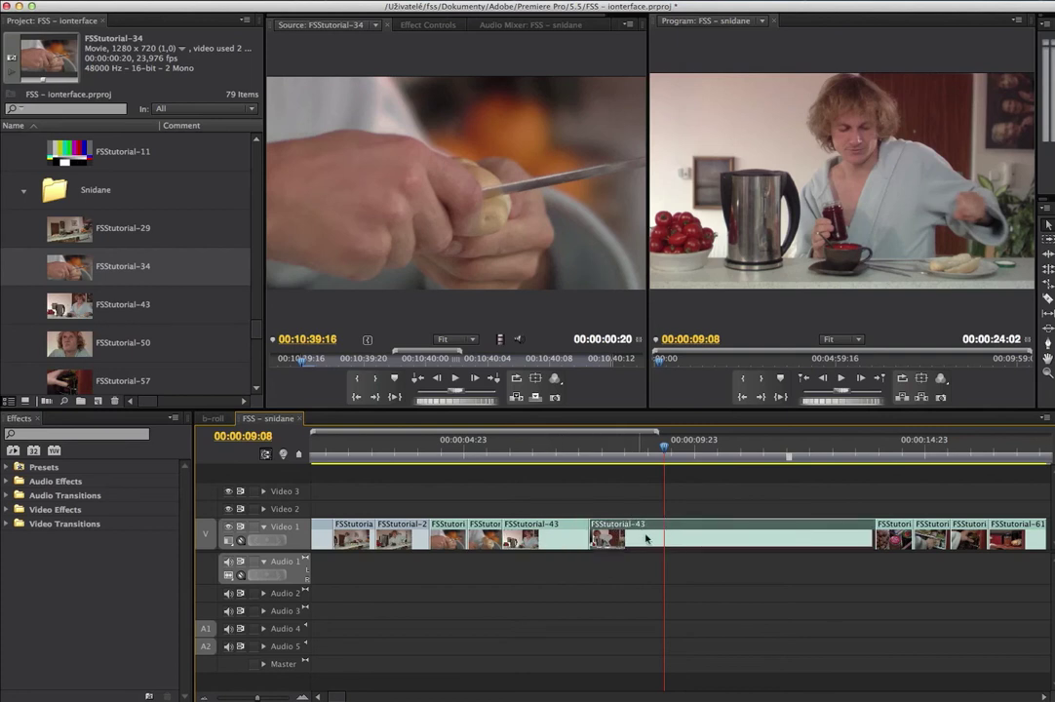
{"action": "left_click", "coordinate": [637, 579]}
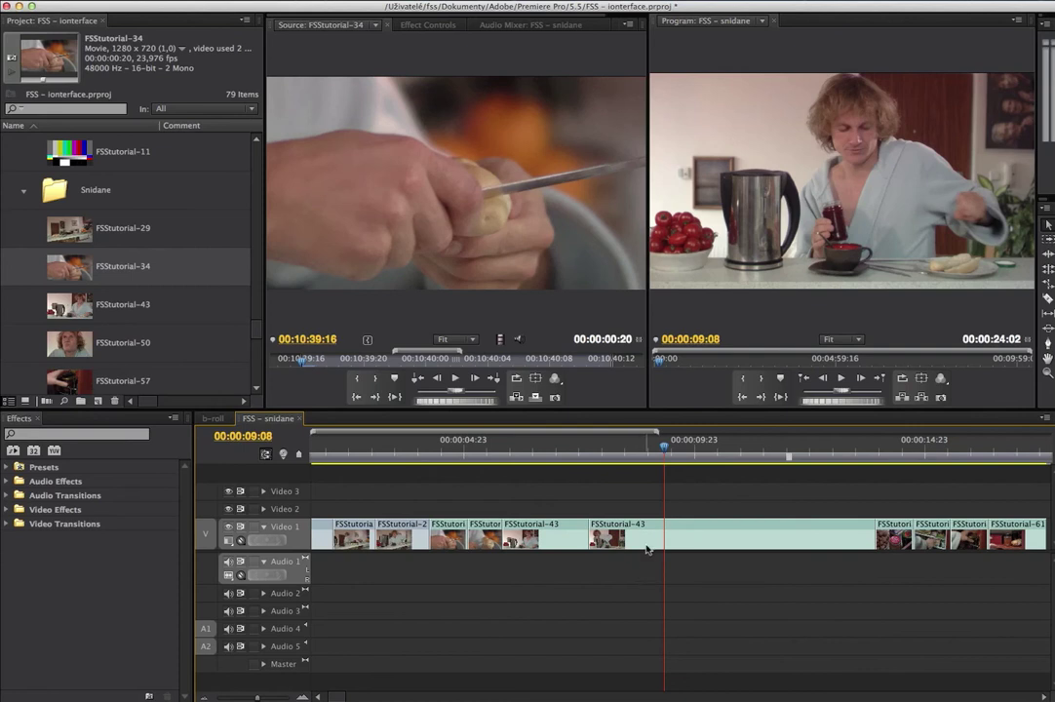
{"action": "left_click", "coordinate": [645, 549]}
{"action": "mouse_move", "coordinate": [644, 549]}
{"action": "left_click", "coordinate": [566, 534]}
{"action": "key", "text": "Delete"}
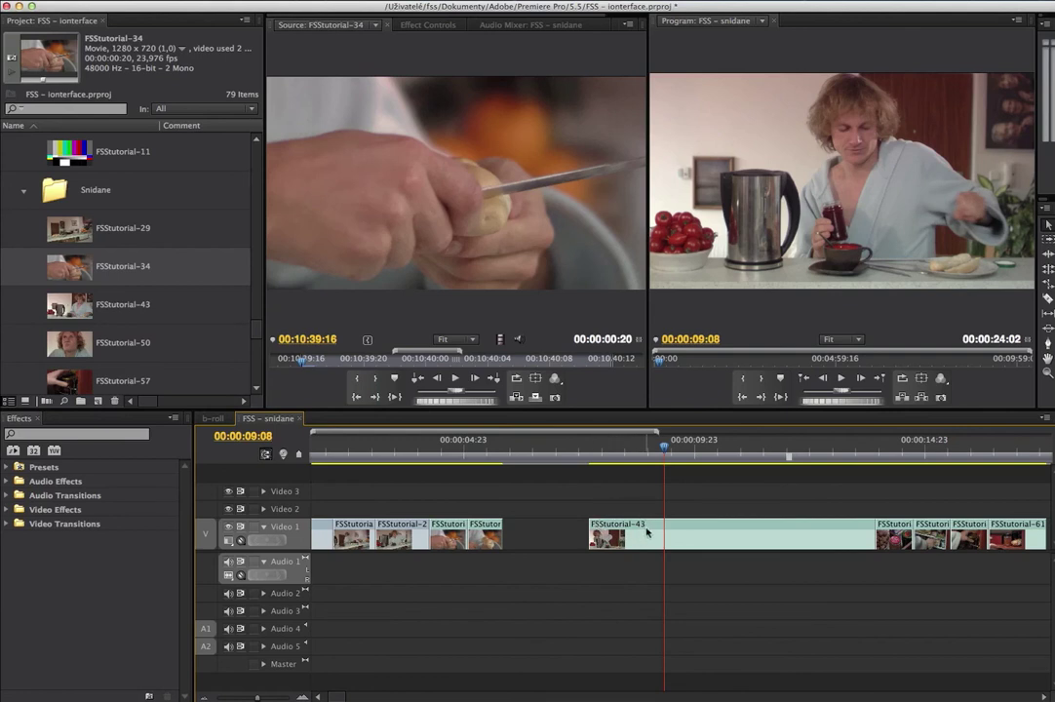
Find FSStutorial-50 in the Snidane bin and open it in the source monitor.
{"action": "left_click", "coordinate": [647, 532]}
{"action": "scroll", "coordinate": [173, 320], "scroll_direction": "down", "scroll_amount": 2}
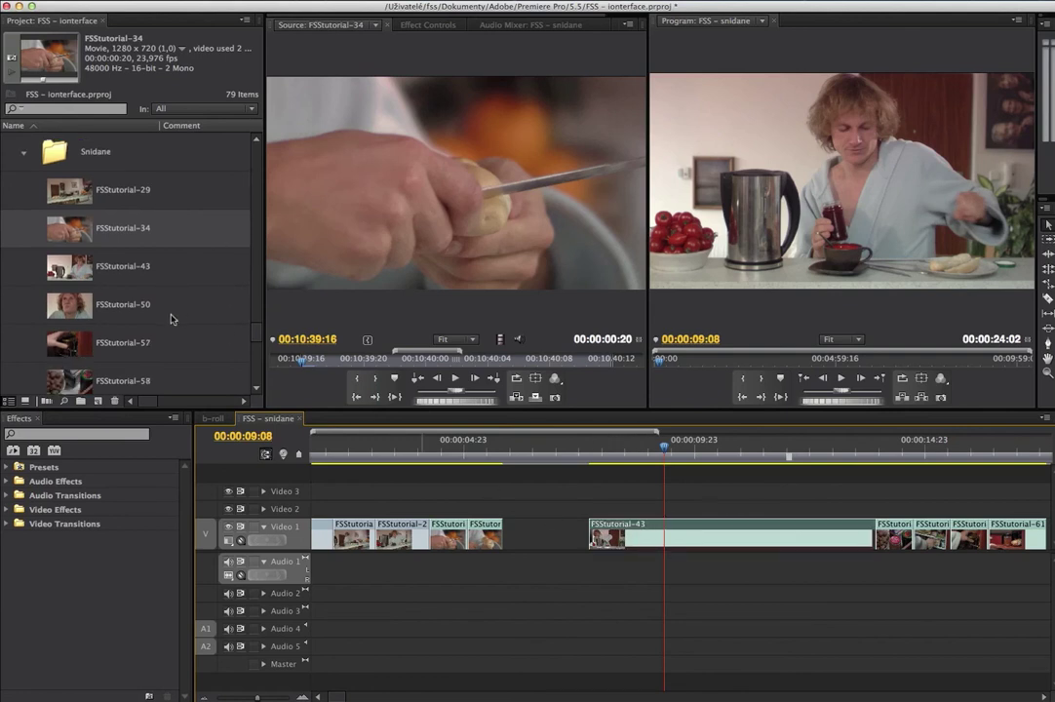
{"action": "scroll", "coordinate": [174, 322], "scroll_direction": "up", "scroll_amount": 1}
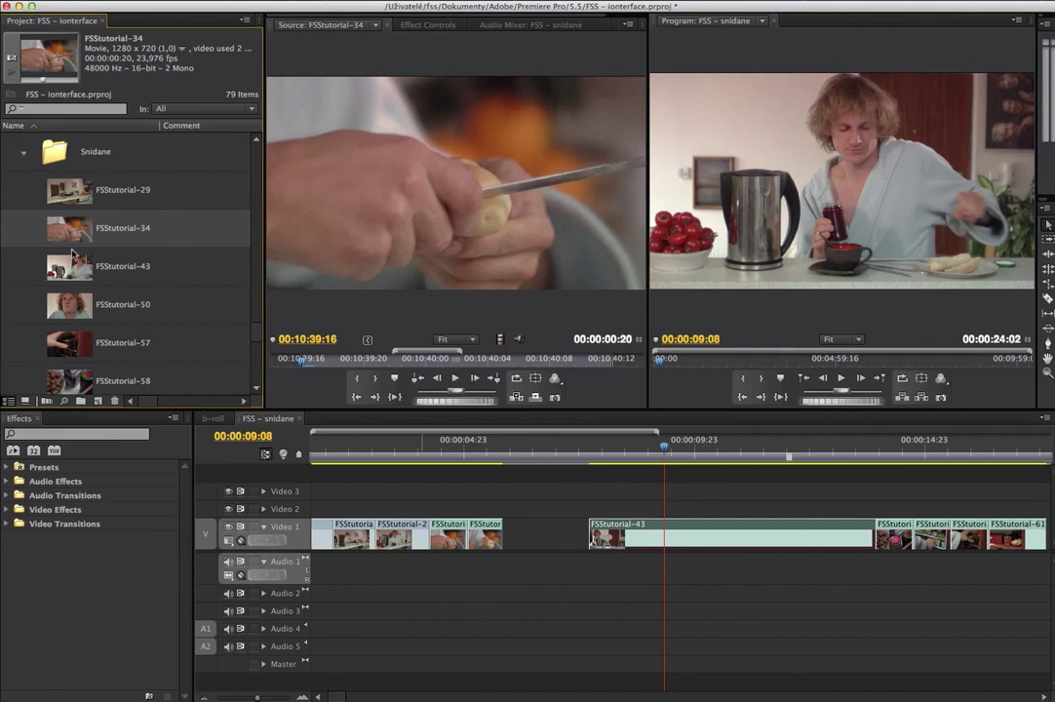
{"action": "double_click", "coordinate": [80, 306]}
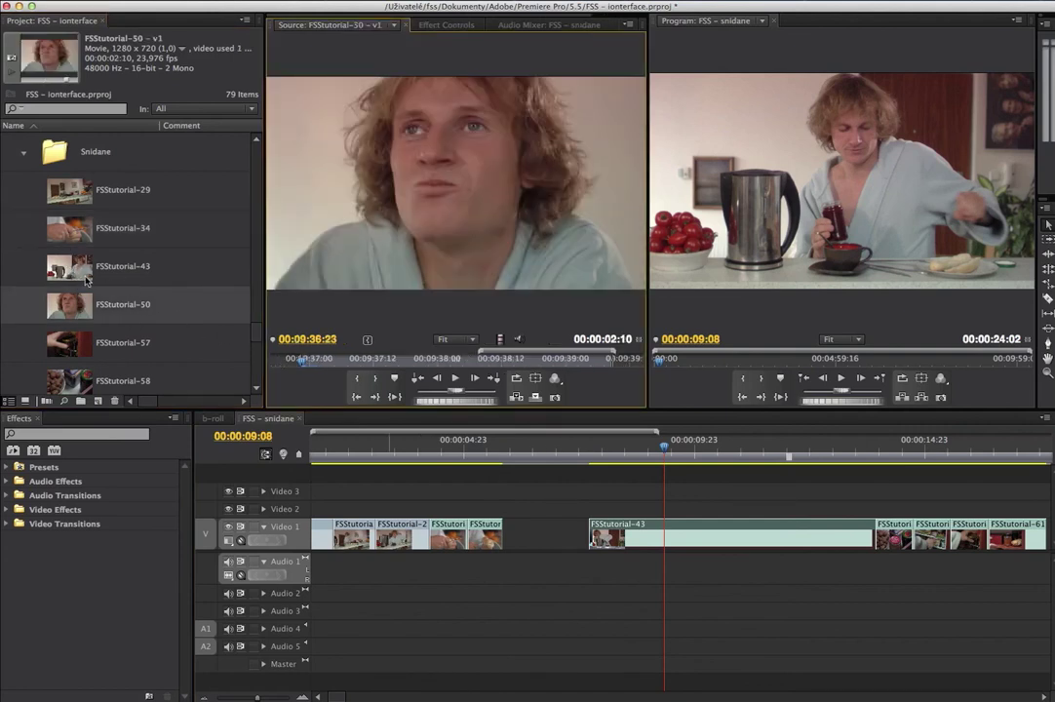
Reveal the timeline's remaining FSStutorial-43 clip in the project and open its master clip in the source monitor.
{"action": "left_click", "coordinate": [630, 511]}
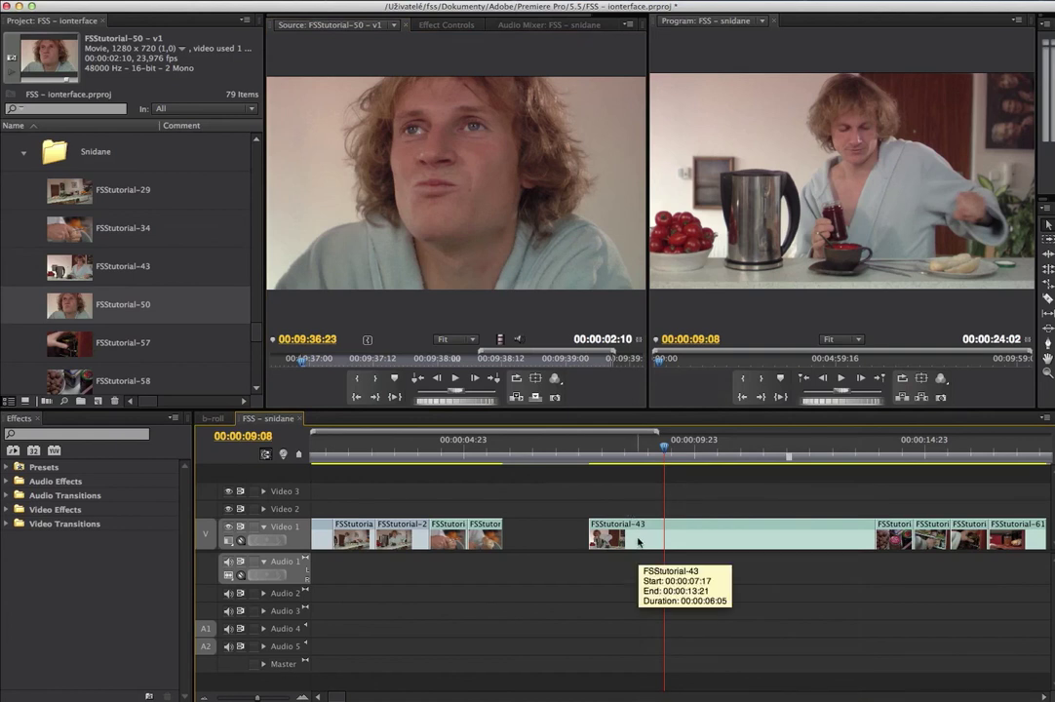
{"action": "right_click", "coordinate": [640, 542]}
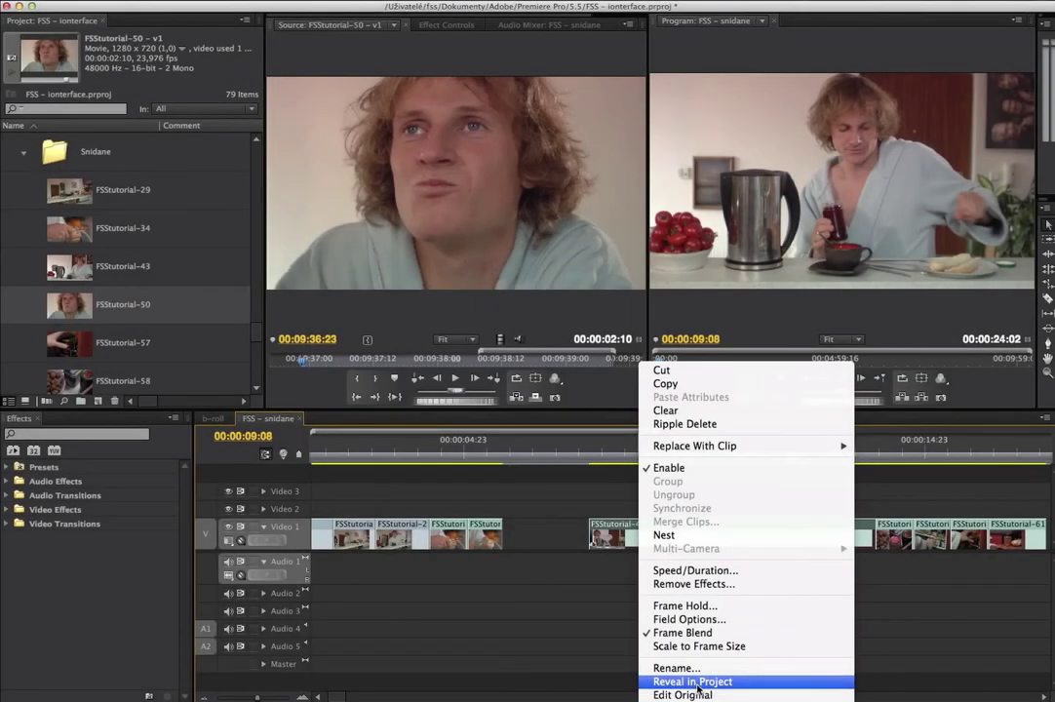
{"action": "left_click", "coordinate": [683, 683]}
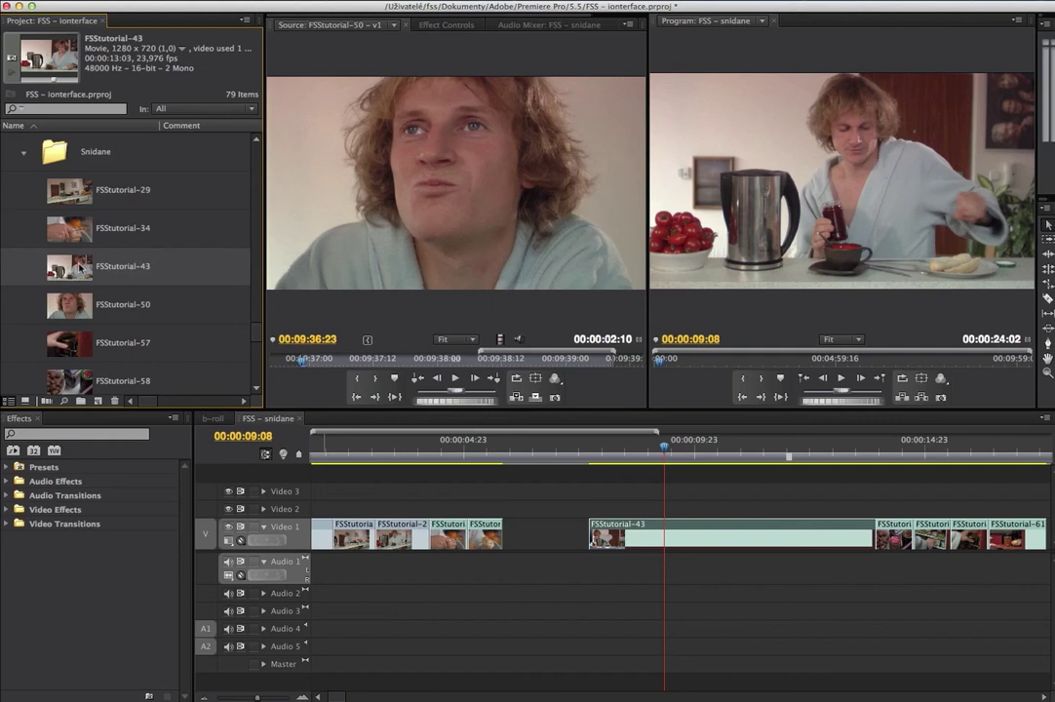
{"action": "double_click", "coordinate": [81, 265]}
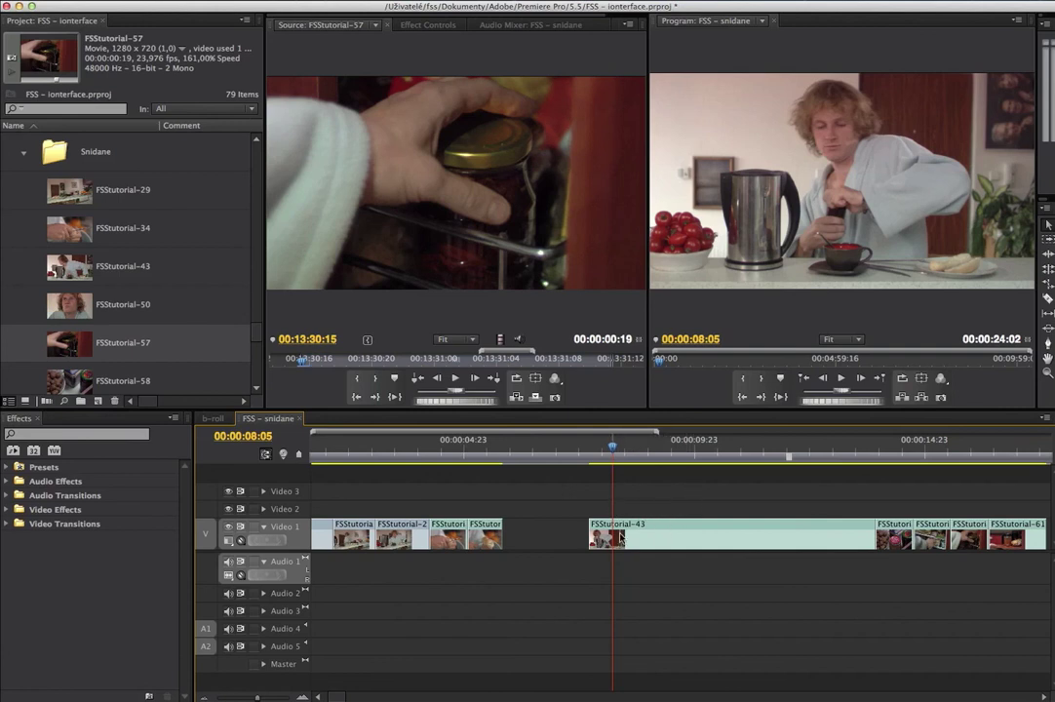
Move the FSS - snidane playhead to 00:00:08:16, inside the long FSStutorial-43 clip.
{"action": "left_click", "coordinate": [620, 449]}
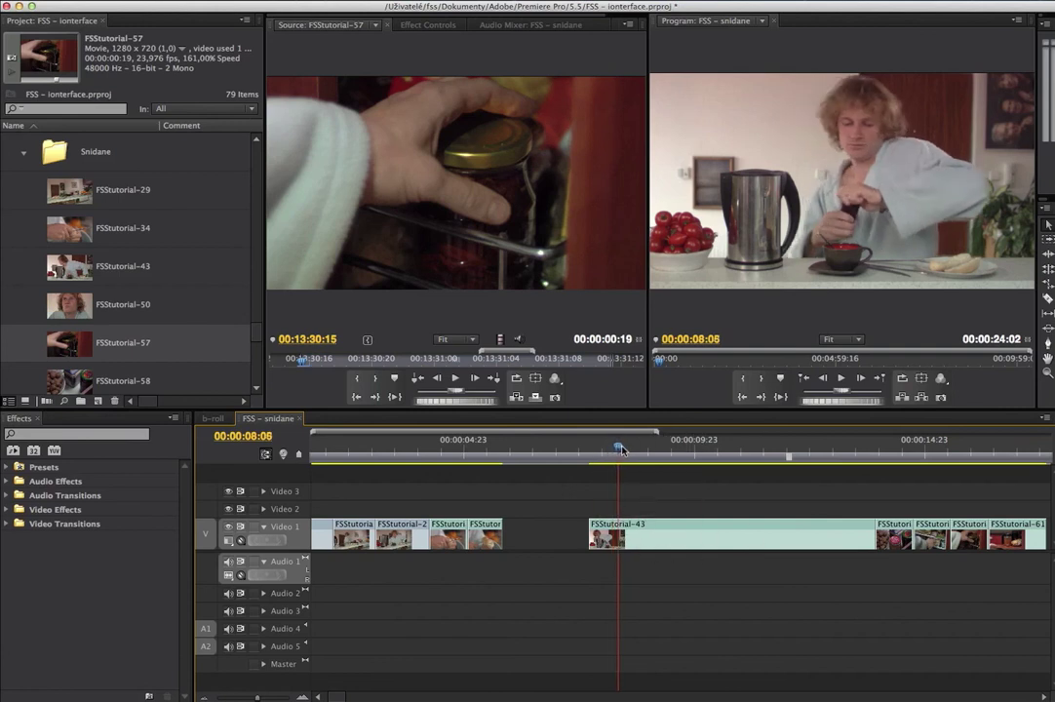
{"action": "left_click_drag", "start_coordinate": [623, 451], "coordinate": [633, 448]}
{"action": "right_click", "coordinate": [636, 536]}
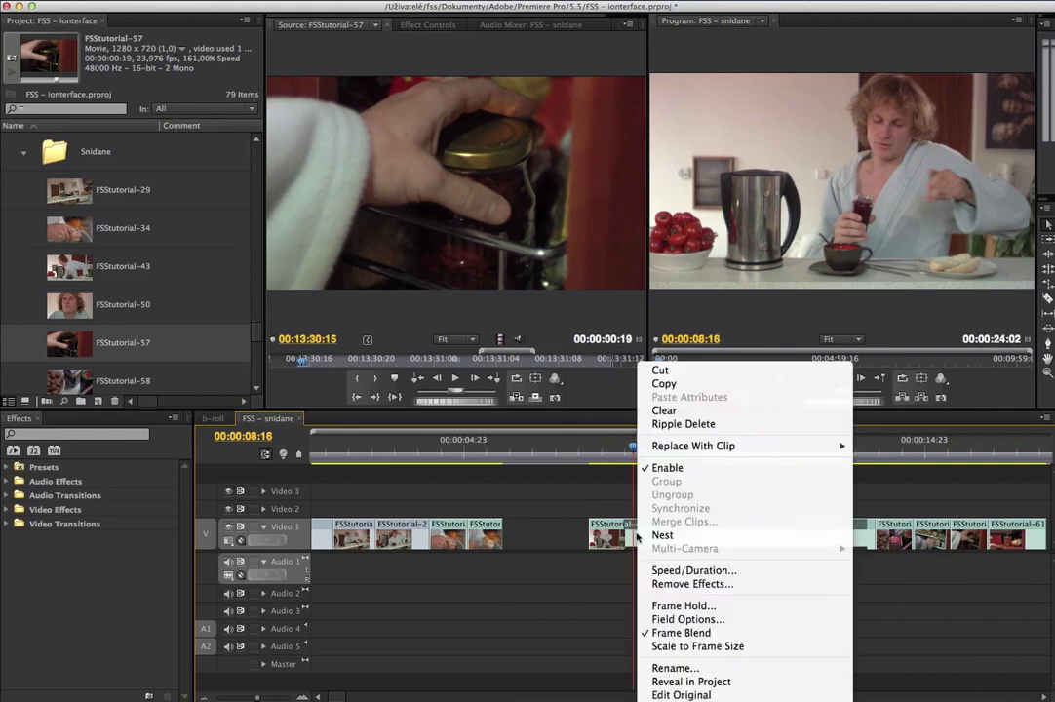
{"action": "key", "text": "Escape"}
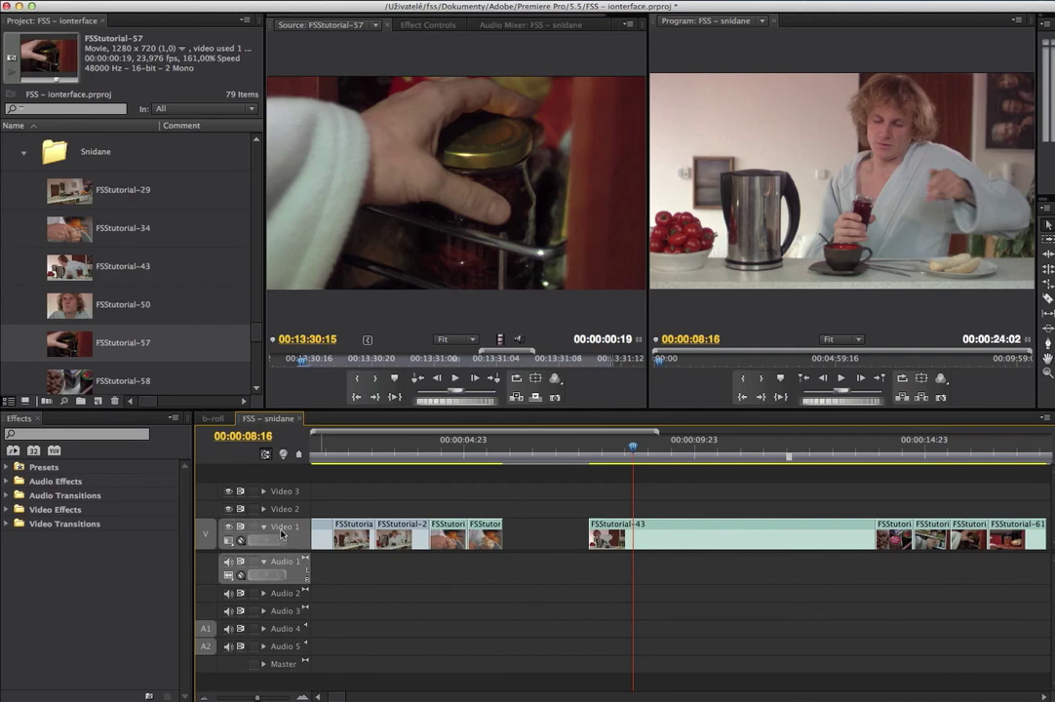
Open the timeline's FSStutorial-43 clip in the source monitor and move the source playhead to 00:06:56:14.
{"action": "double_click", "coordinate": [662, 555]}
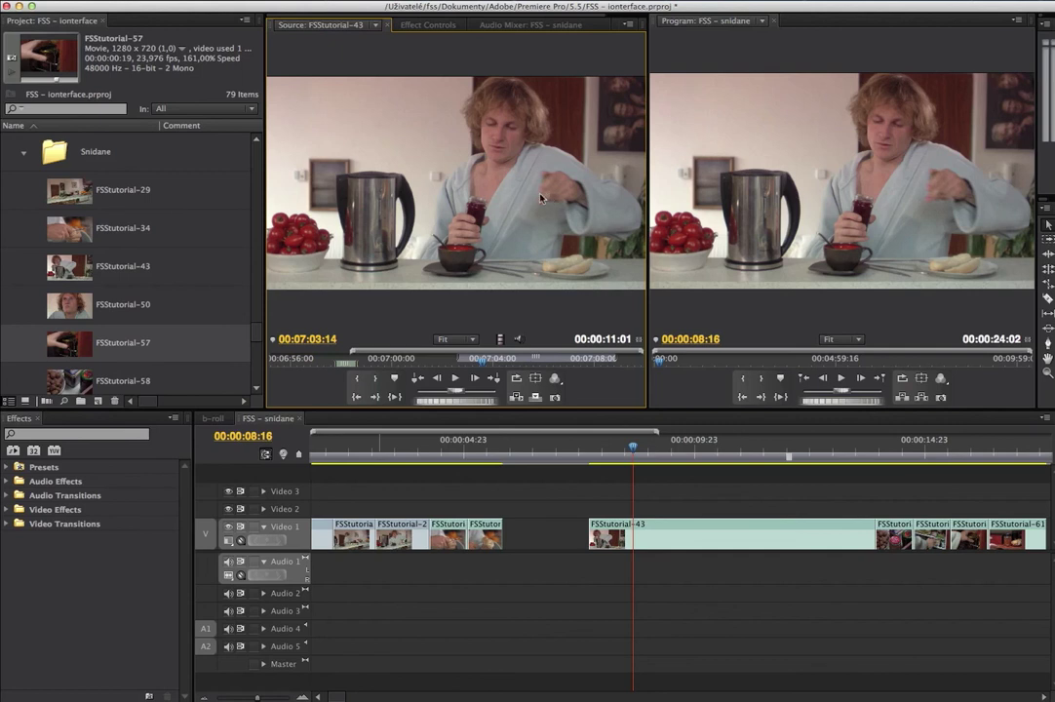
{"action": "left_click", "coordinate": [344, 363]}
{"action": "left_click_drag", "start_coordinate": [345, 363], "coordinate": [303, 363]}
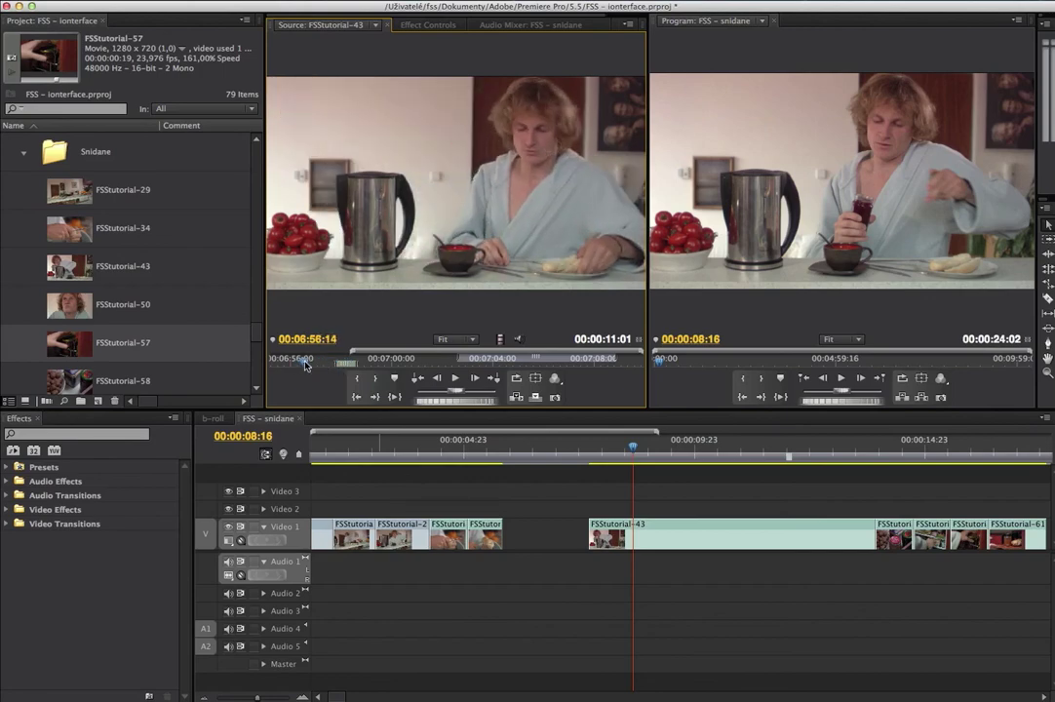